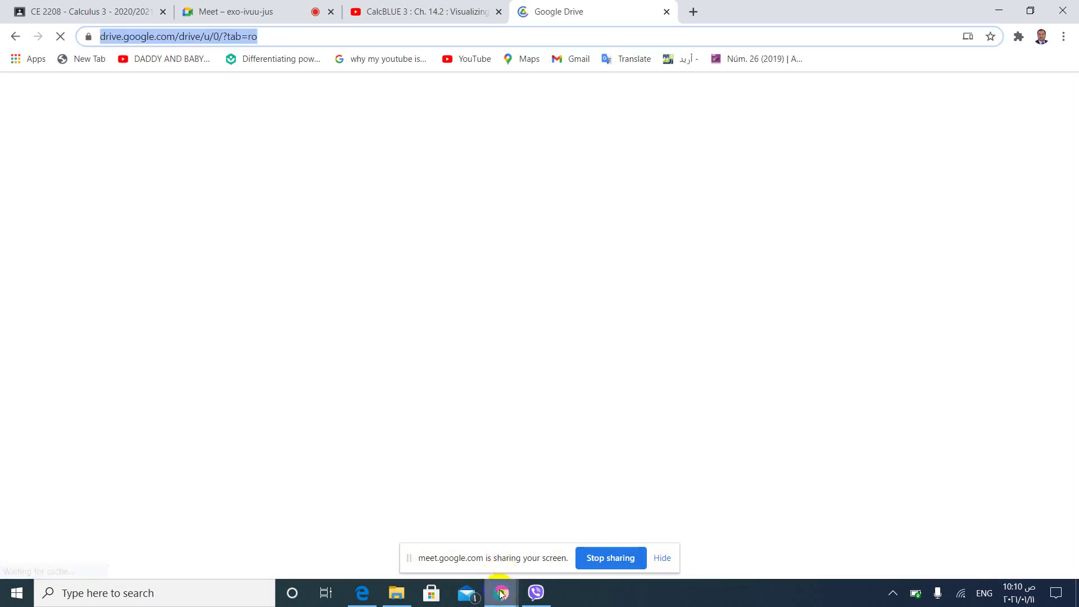
Check the Meet call, then bring the Google Drive window back to the front.
left_click(500, 593)
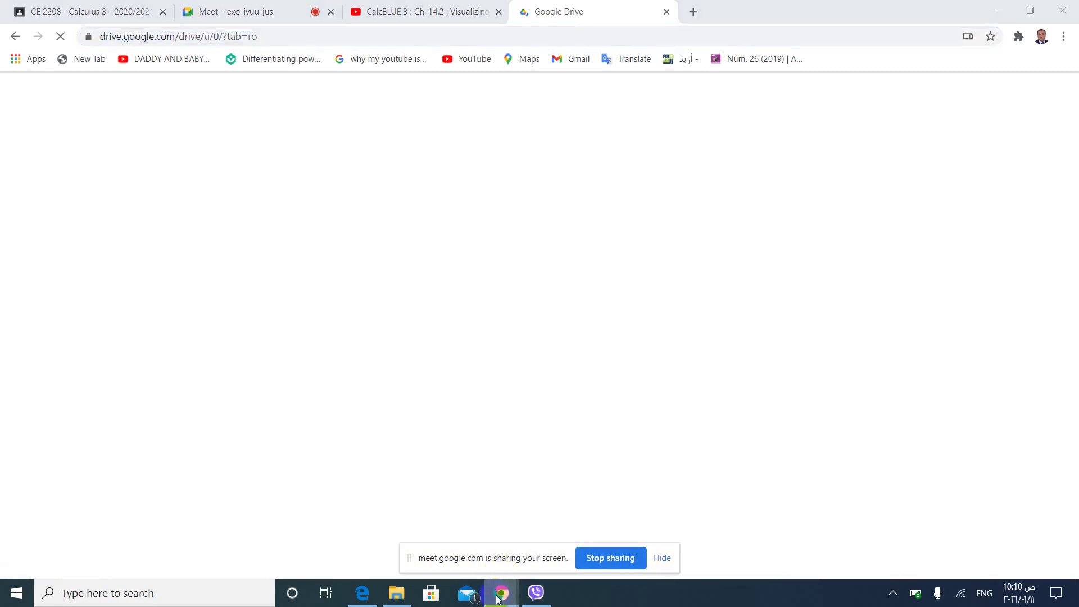
left_click(403, 545)
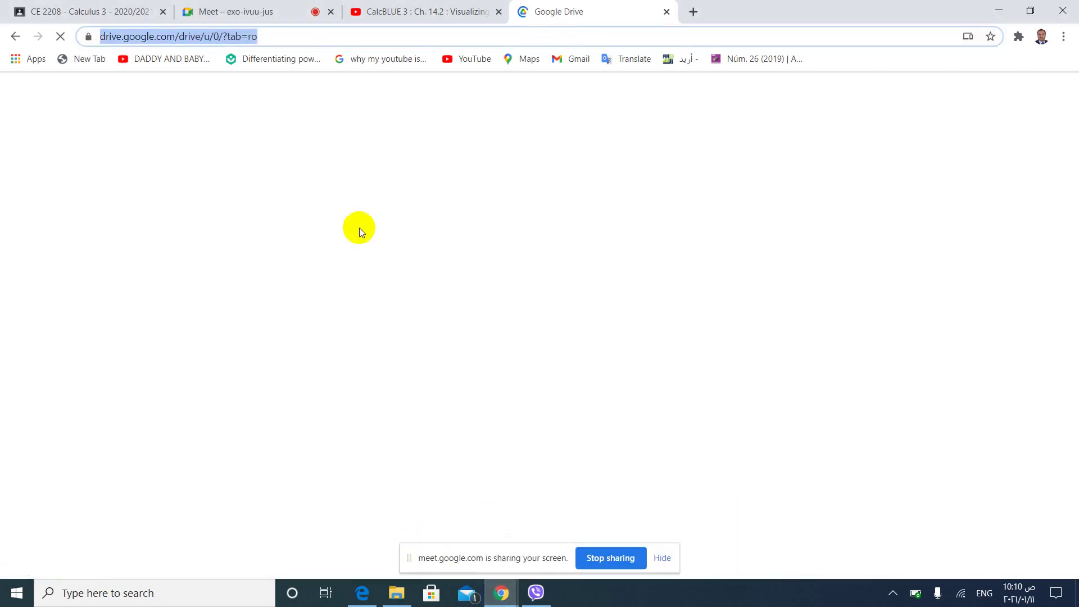
left_click(214, 16)
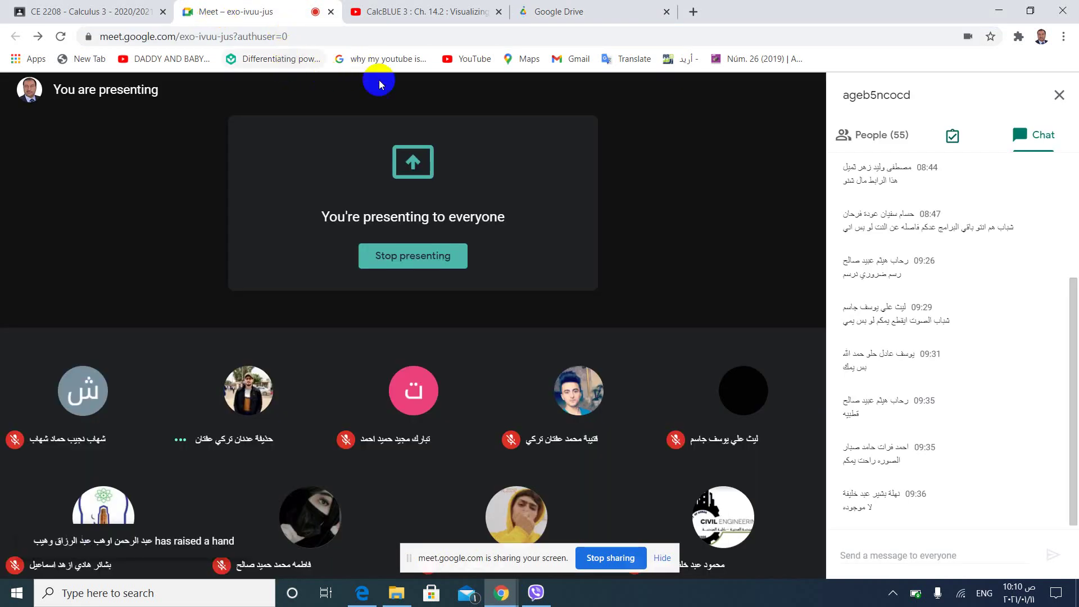
left_click(573, 18)
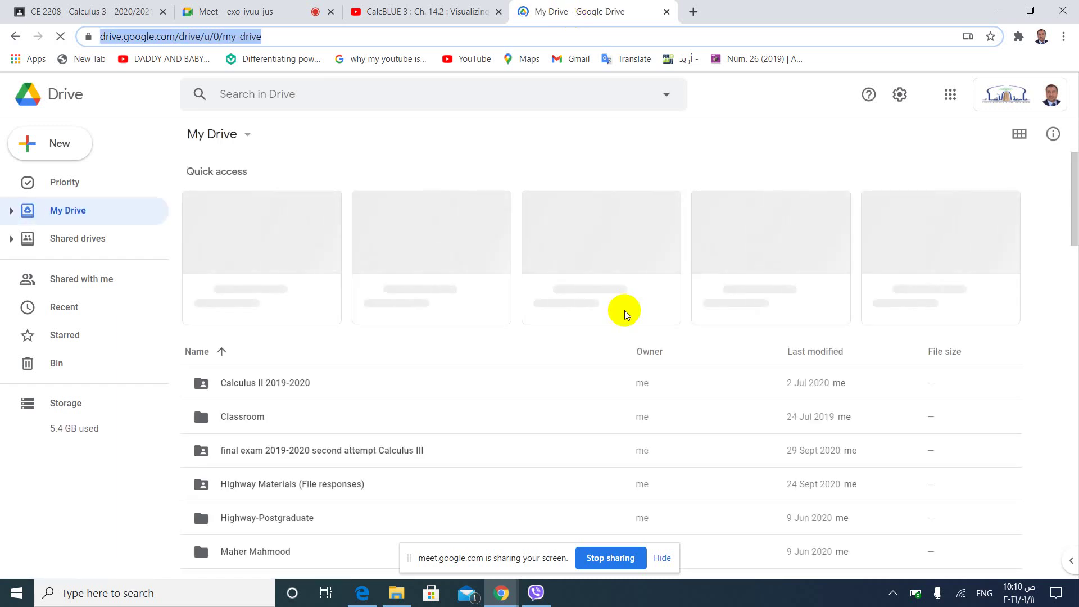
Go into Classroom > Calculus III > attendance and open the Untitled form stored there.
left_click(235, 423)
left_click(235, 423)
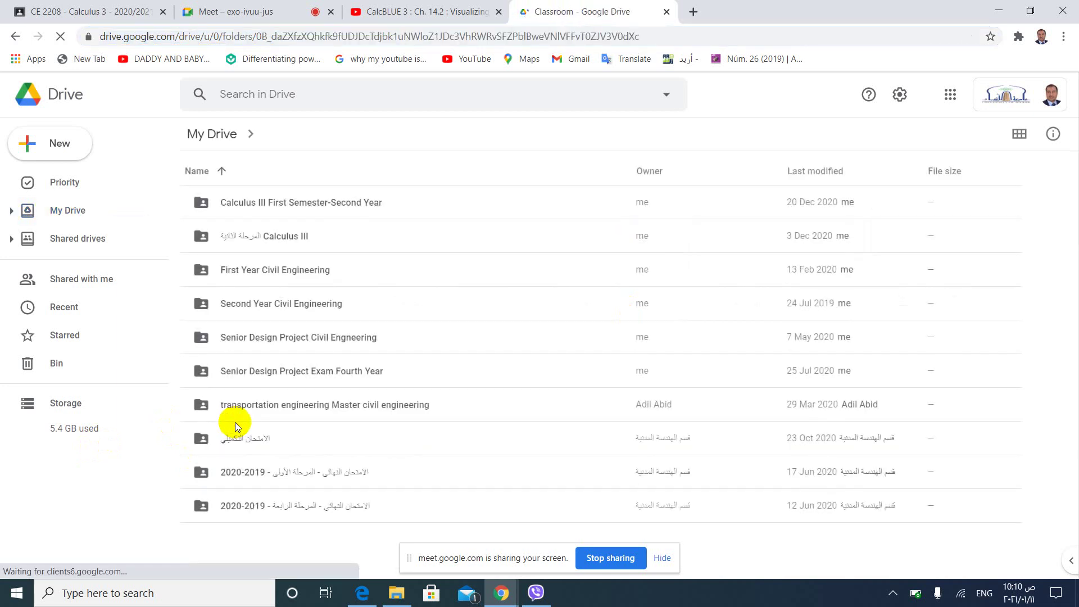
double_click(278, 238)
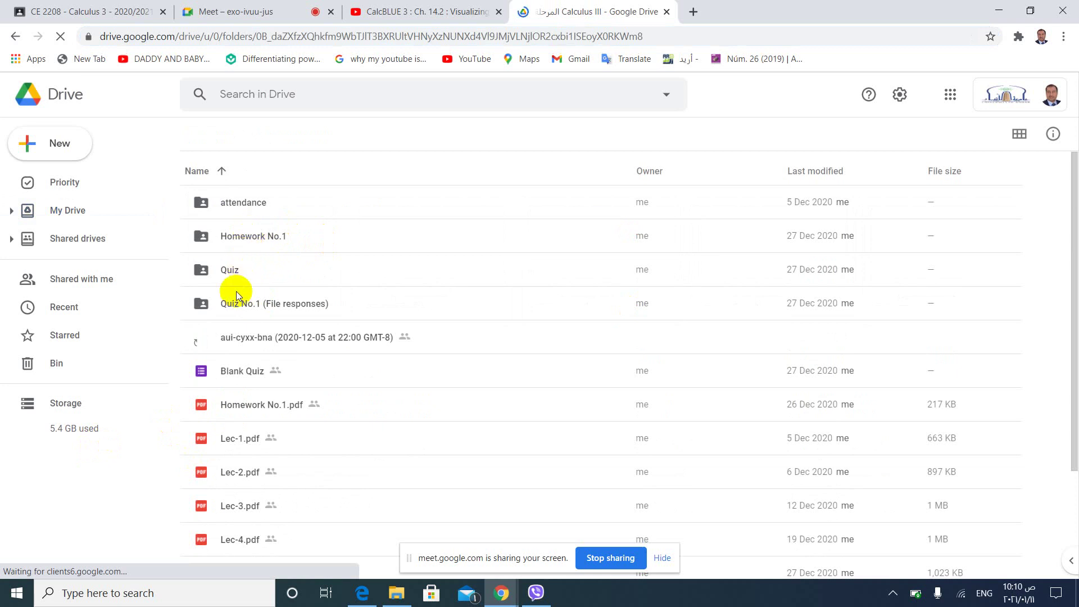
double_click(242, 204)
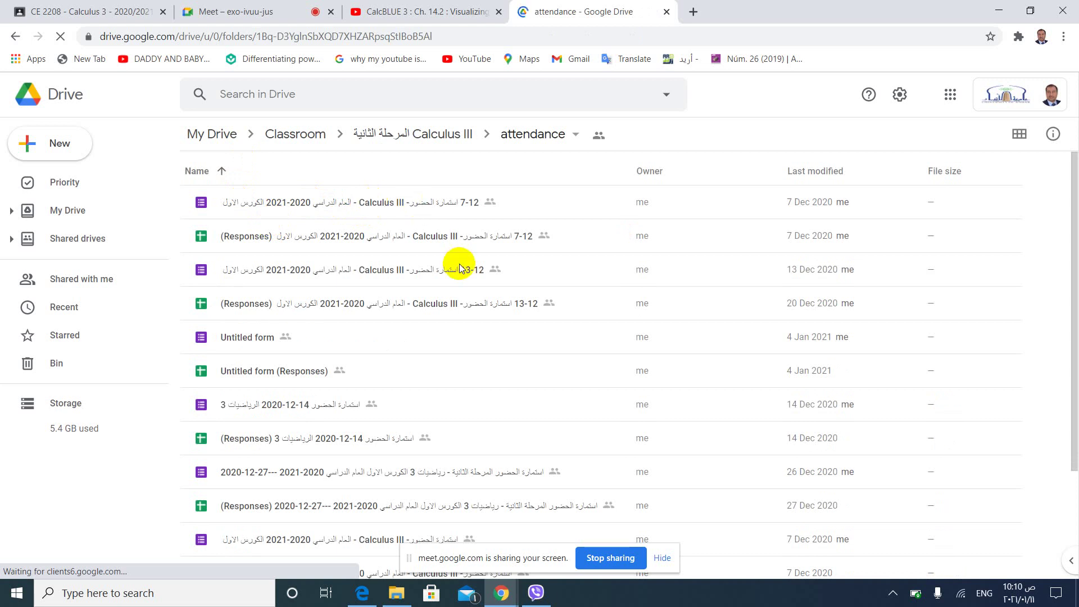
double_click(255, 339)
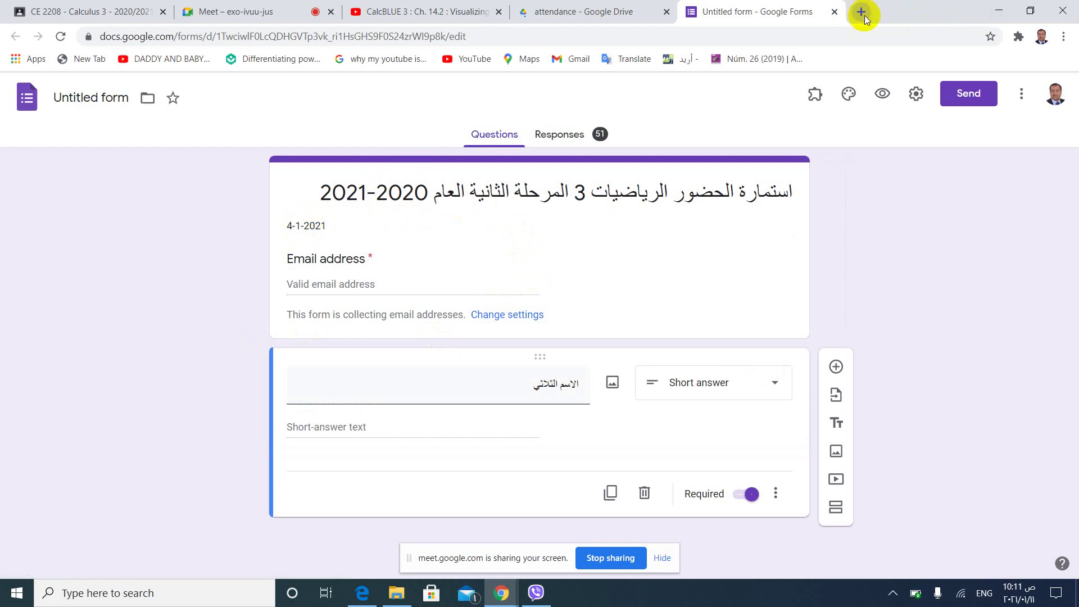
Return from the 51-response attendance form to the attendance folder in Drive.
left_click(562, 13)
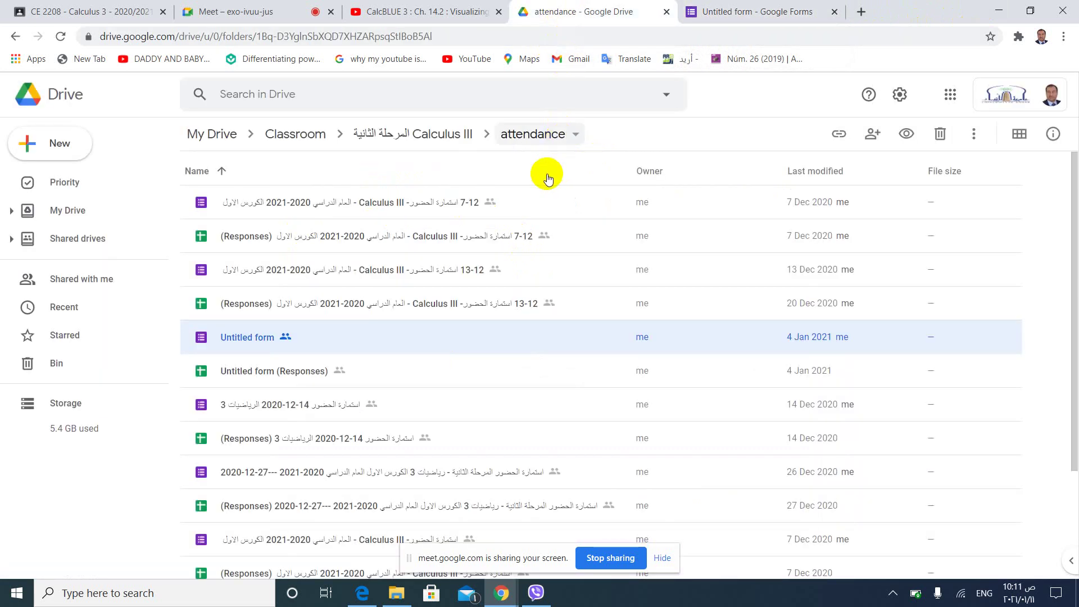
Create a new Google Form in the attendance folder, shared the same way as the folder.
left_click(1046, 326)
right_click(1046, 326)
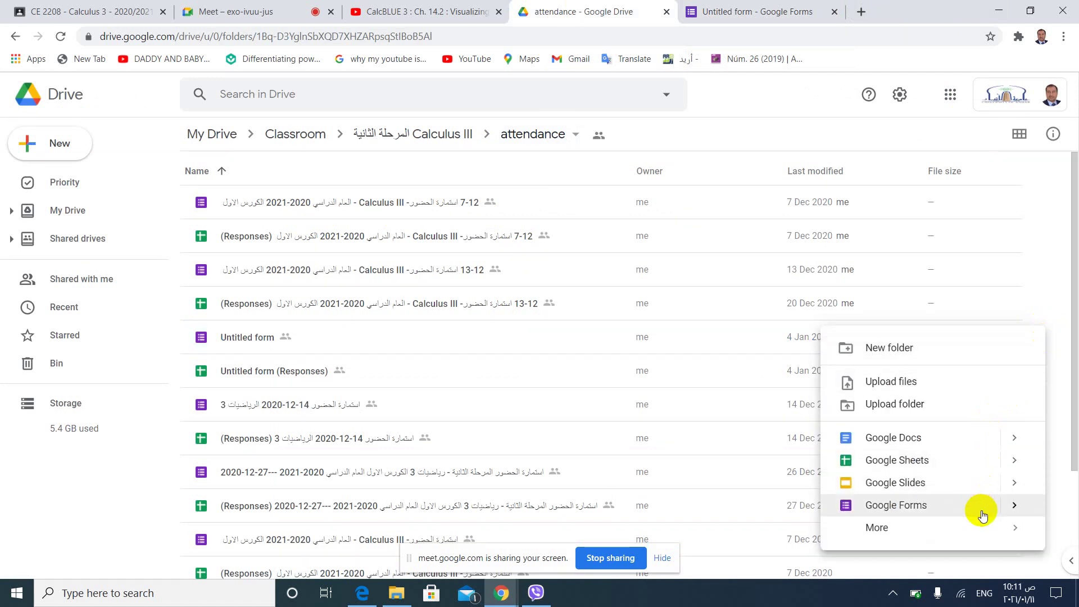
left_click(935, 509)
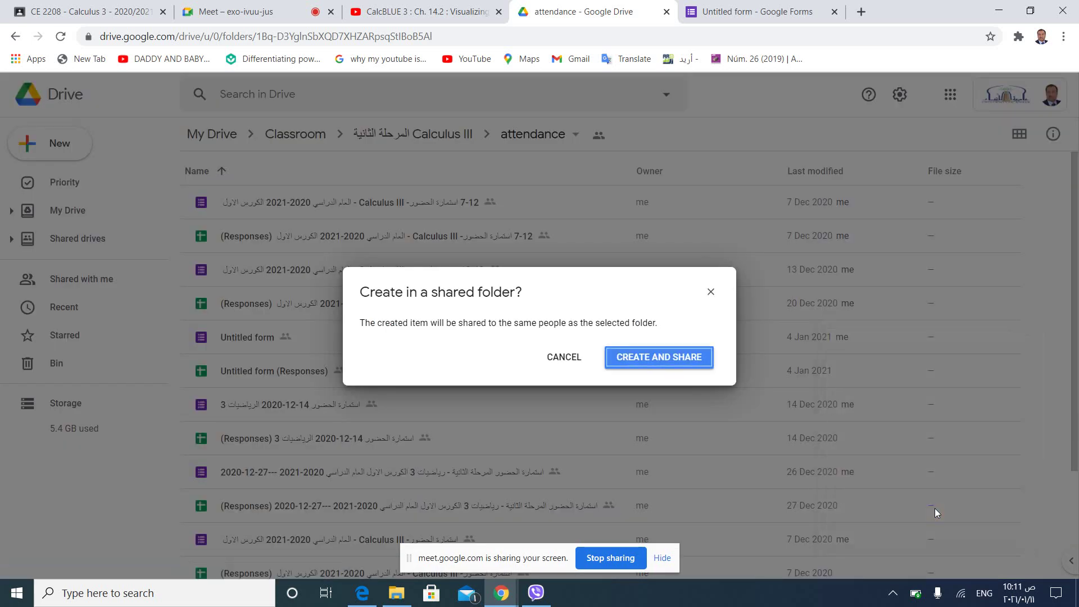
left_click(635, 353)
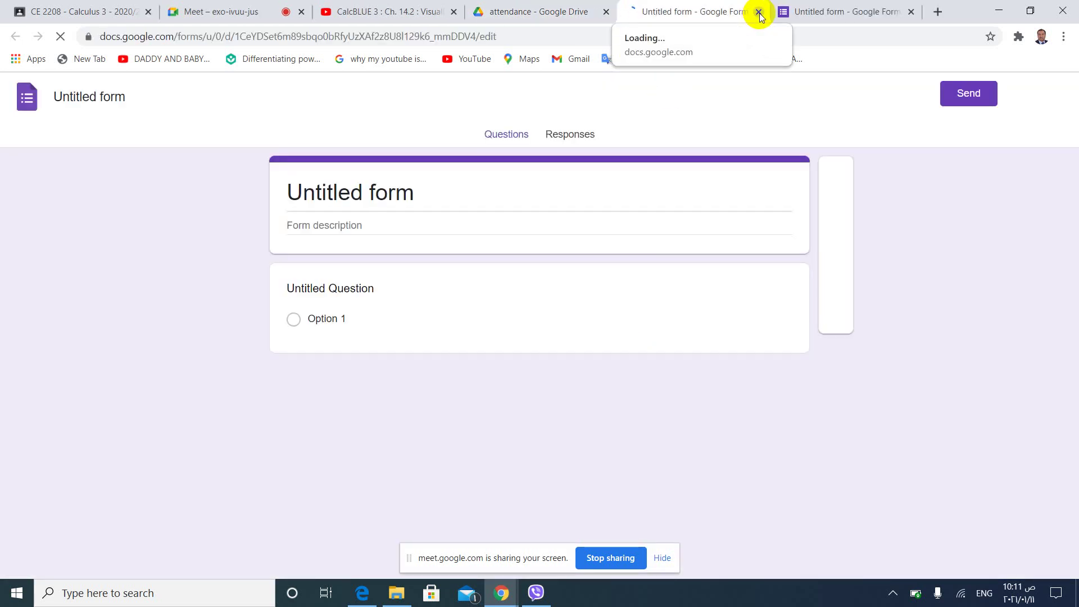
Give the new form the old form's Arabic attendance title followed by the date 11-1-2021.
left_click(820, 17)
left_click(542, 192)
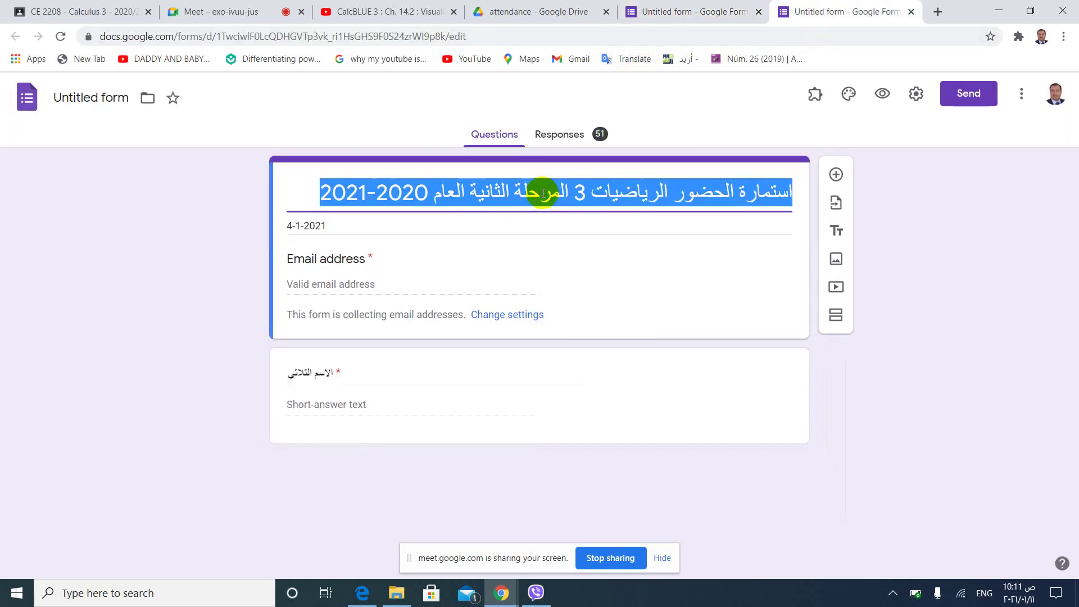
left_click(674, 10)
left_click(508, 176)
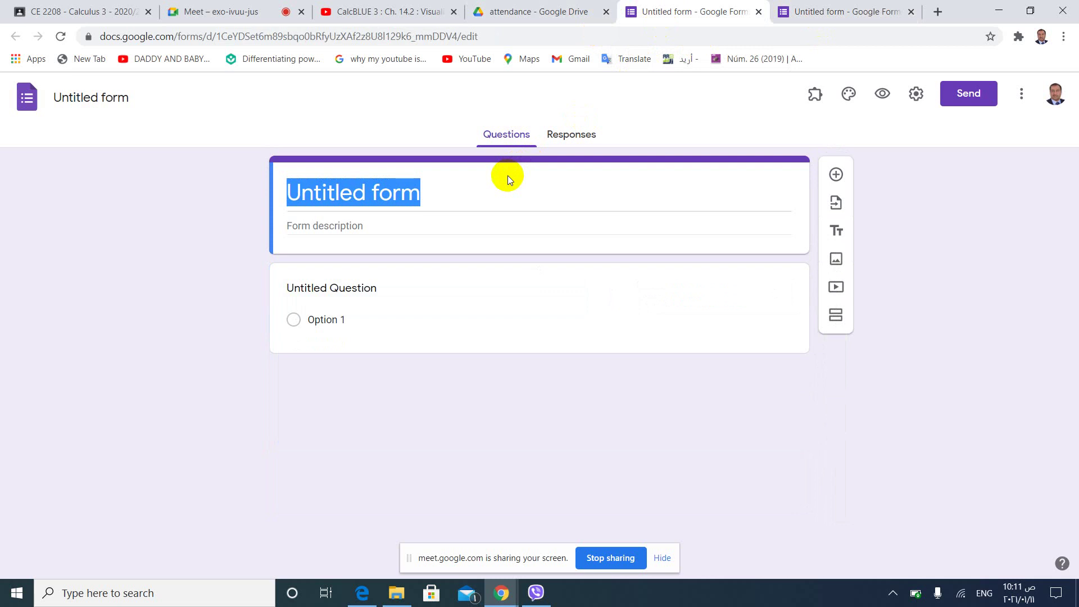
left_click(408, 194)
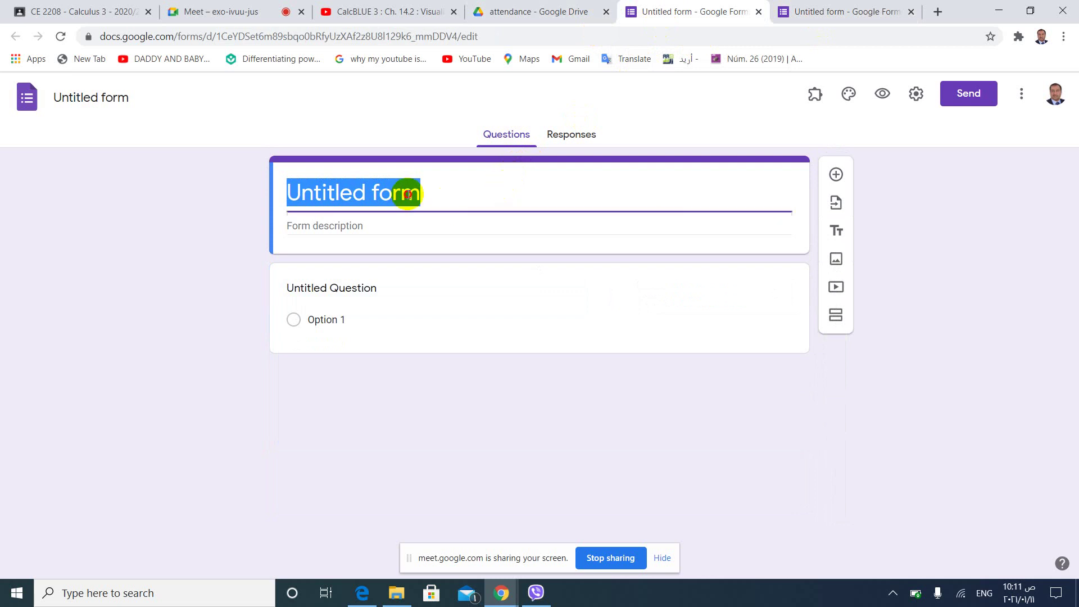
type("استمارة الحضور الرياضيات 3 المرحلة الثانية العام 2020-2021")
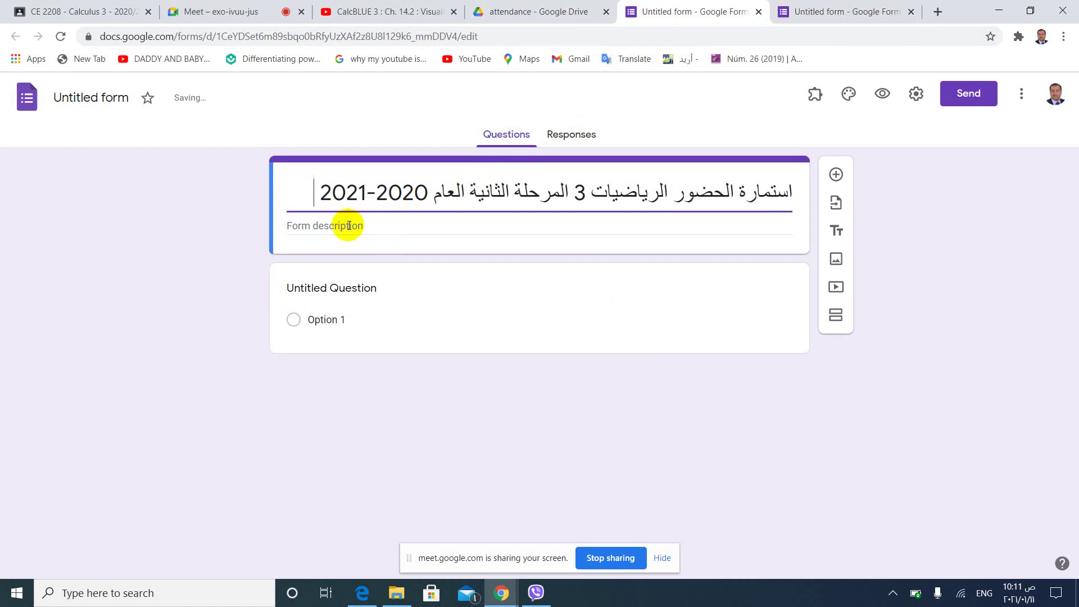
type("11-1")
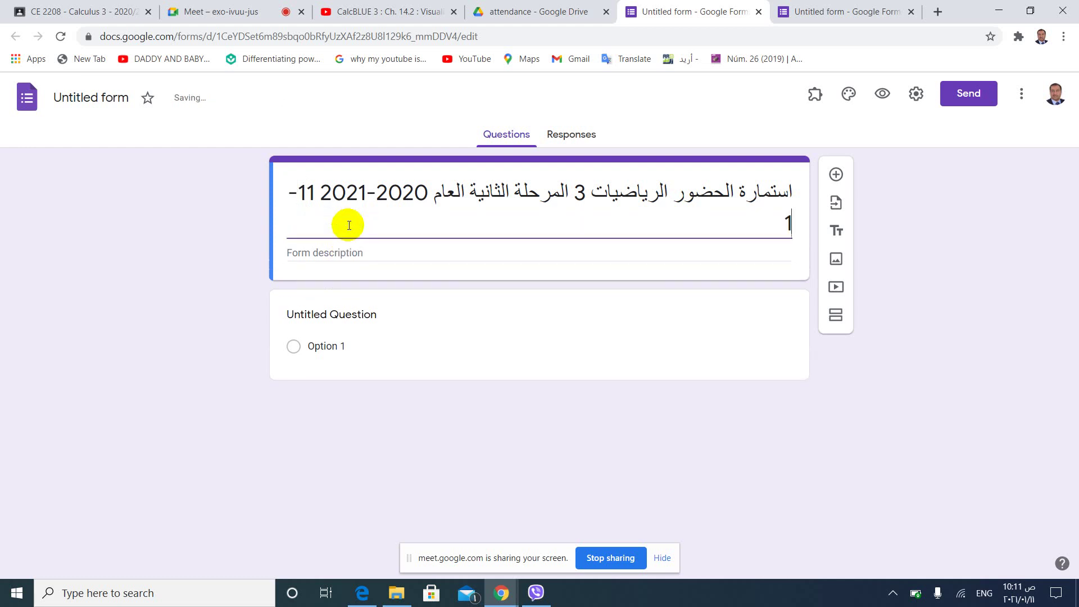
type("-2020-")
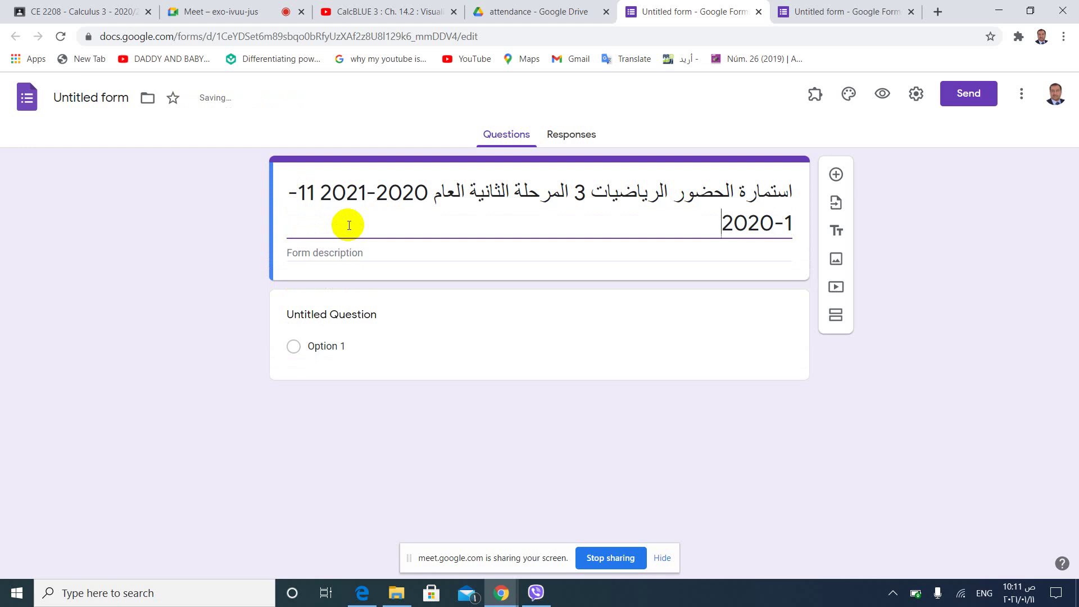
key("BackSpace")
type("1")
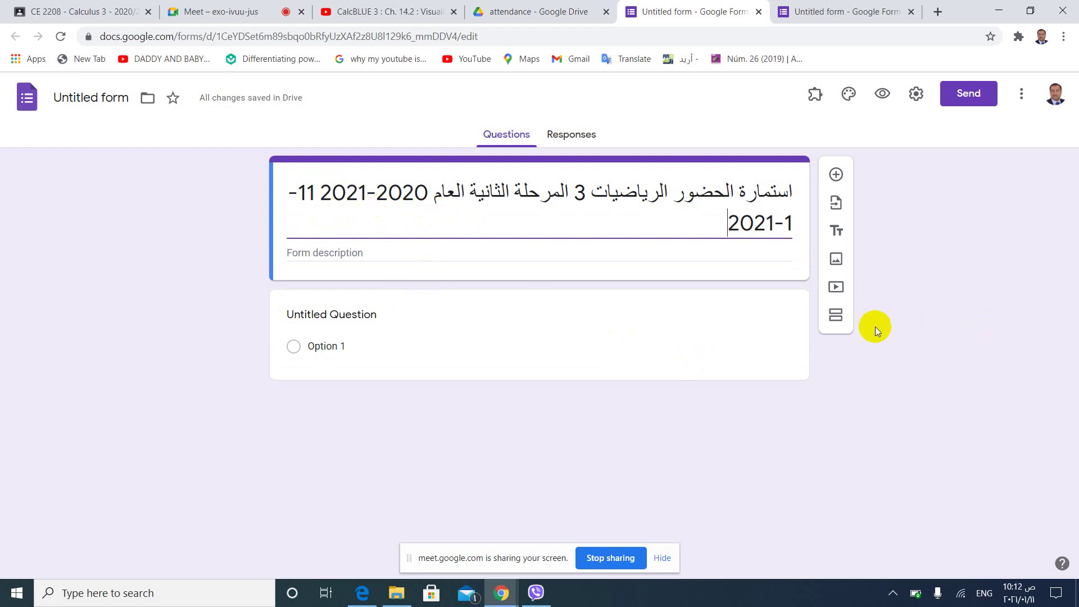
left_click(832, 204)
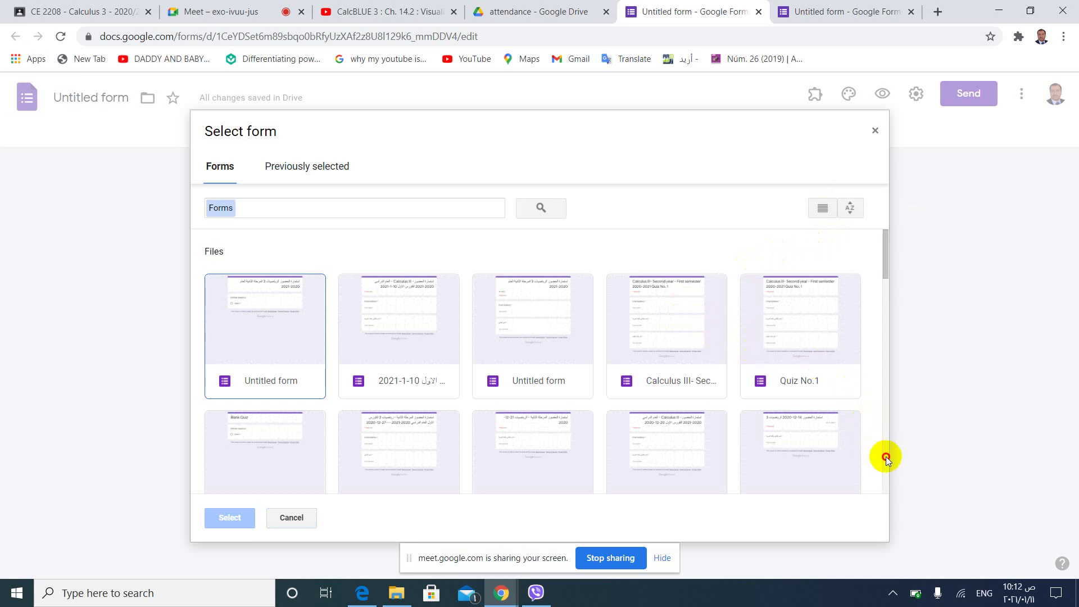
Import the full-name question from the old Untitled form into the new form.
scroll(886, 456, "down", 4)
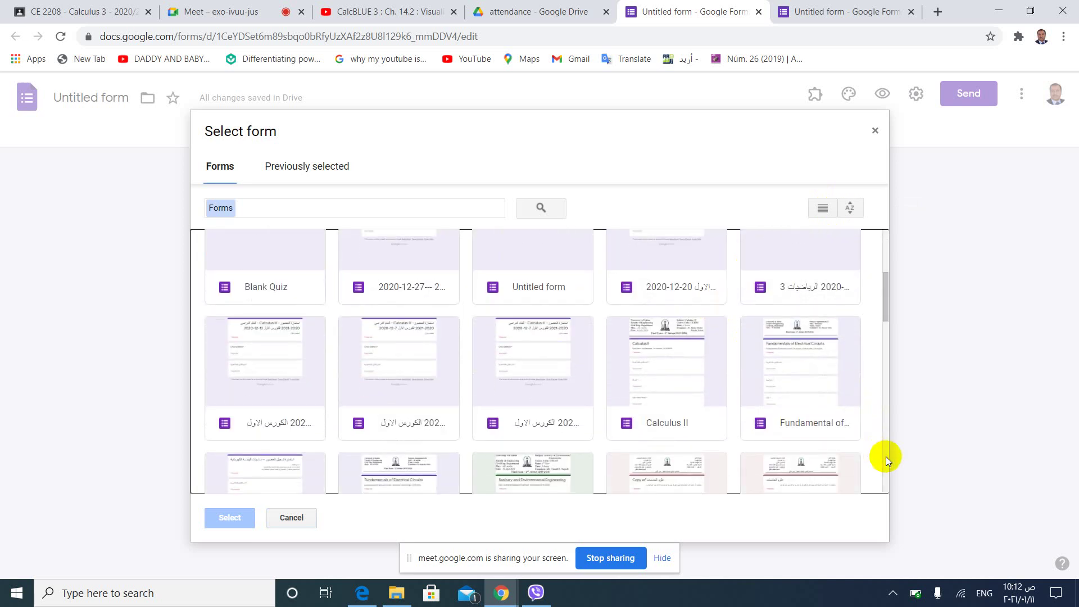
double_click(534, 284)
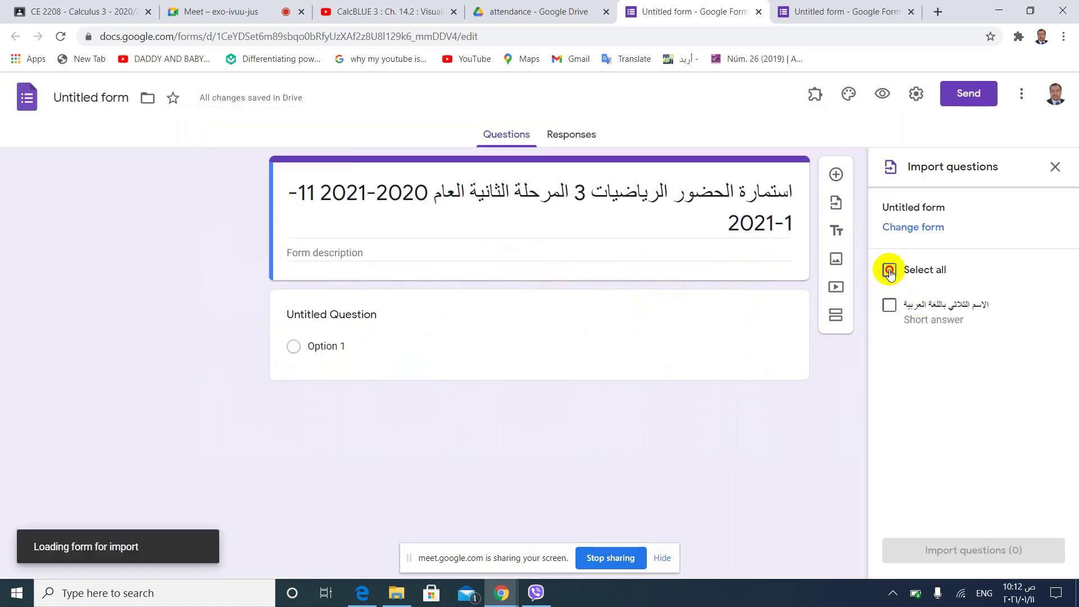
left_click(890, 271)
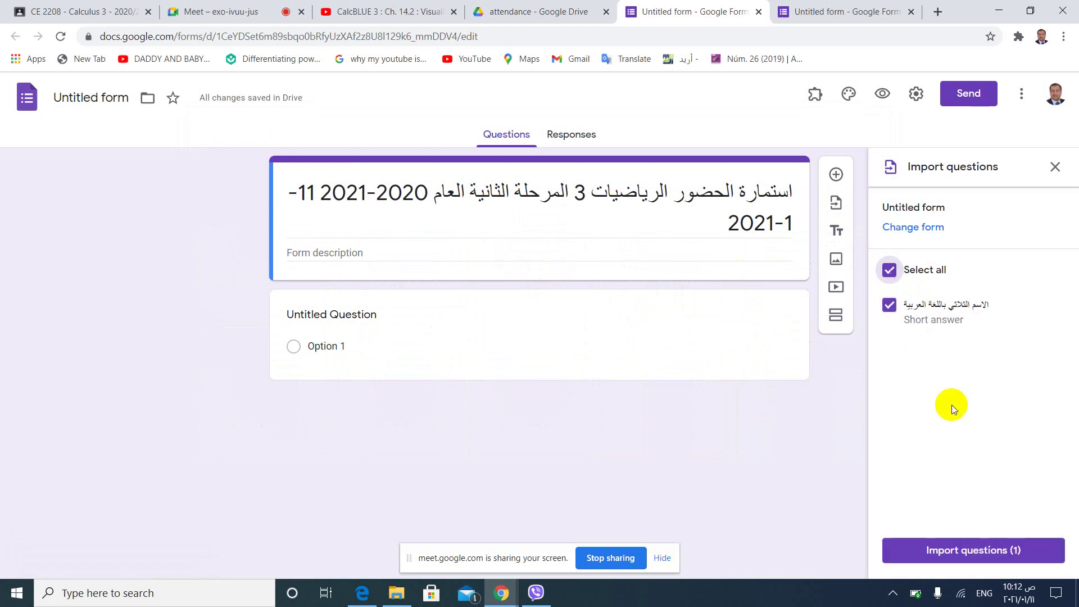
left_click(960, 552)
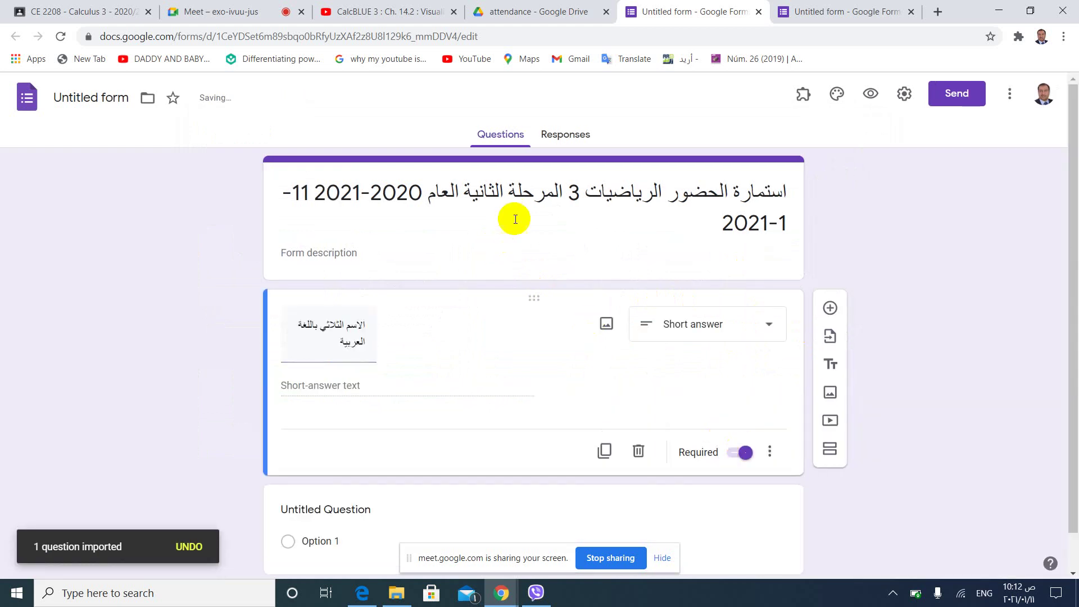
Rename the form file to match its Arabic attendance title.
left_click(513, 201)
key("shift+Home")
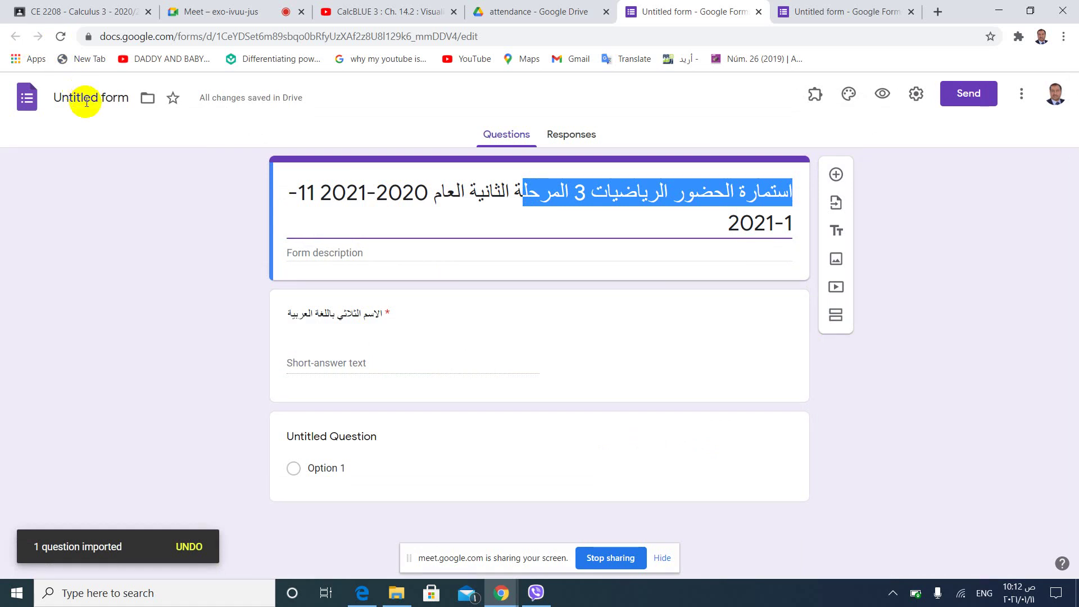
left_click(86, 102)
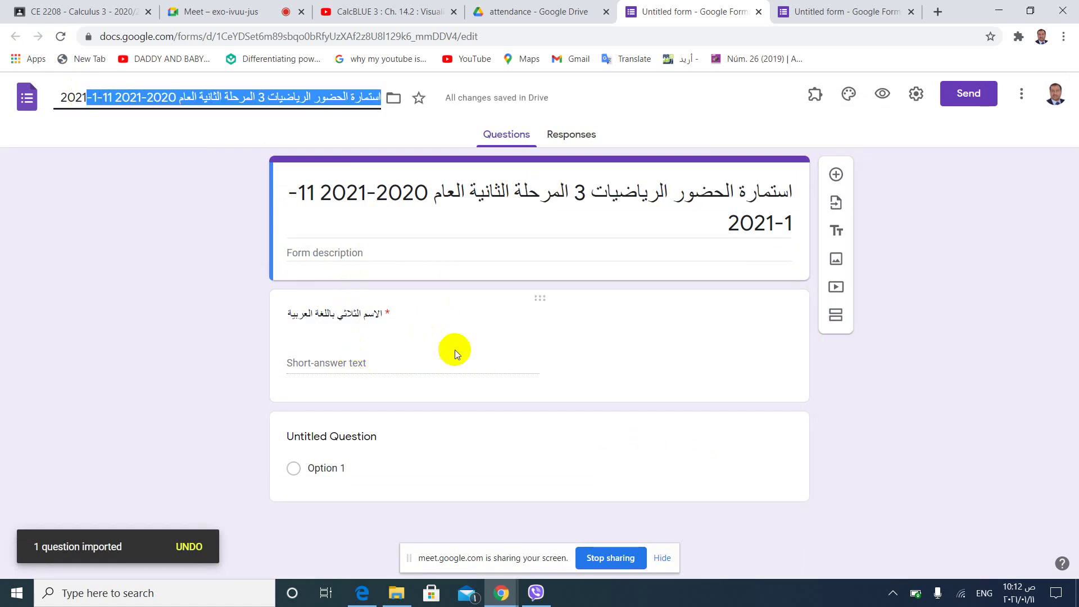
Delete the empty Untitled Question card.
left_click(663, 465)
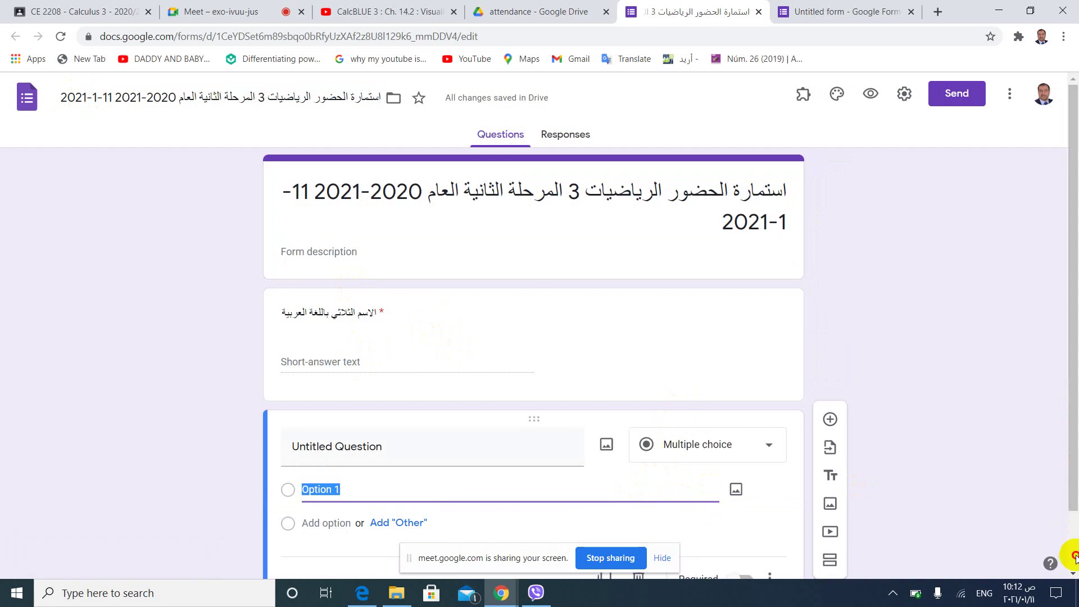
scroll(551, 487, "down", 1)
left_click(638, 510)
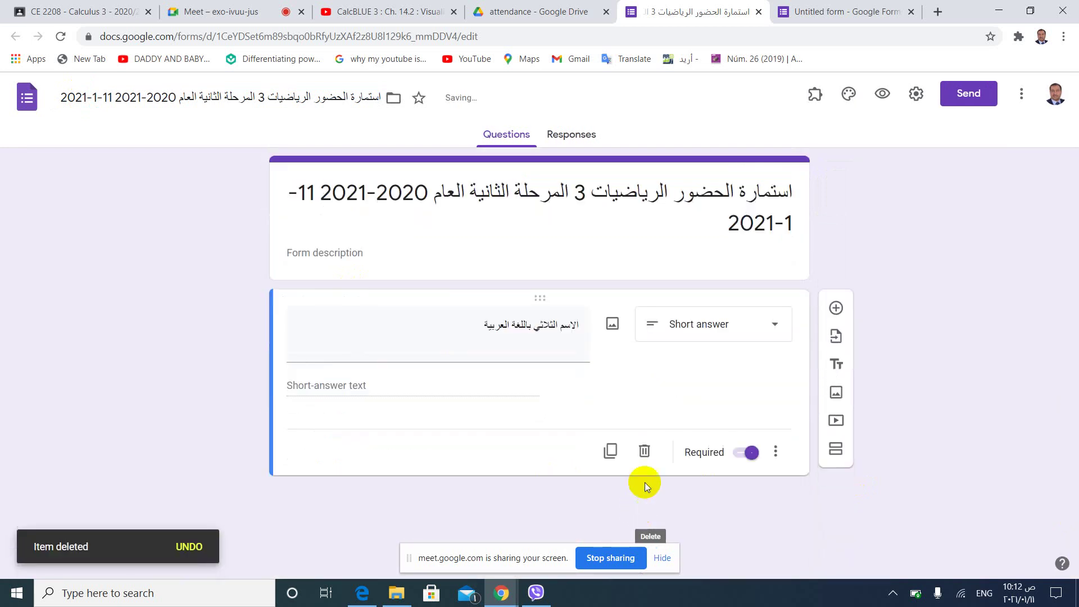
Collect emails, limit to one response, allow outside respondents, and show a progress bar.
left_click(916, 94)
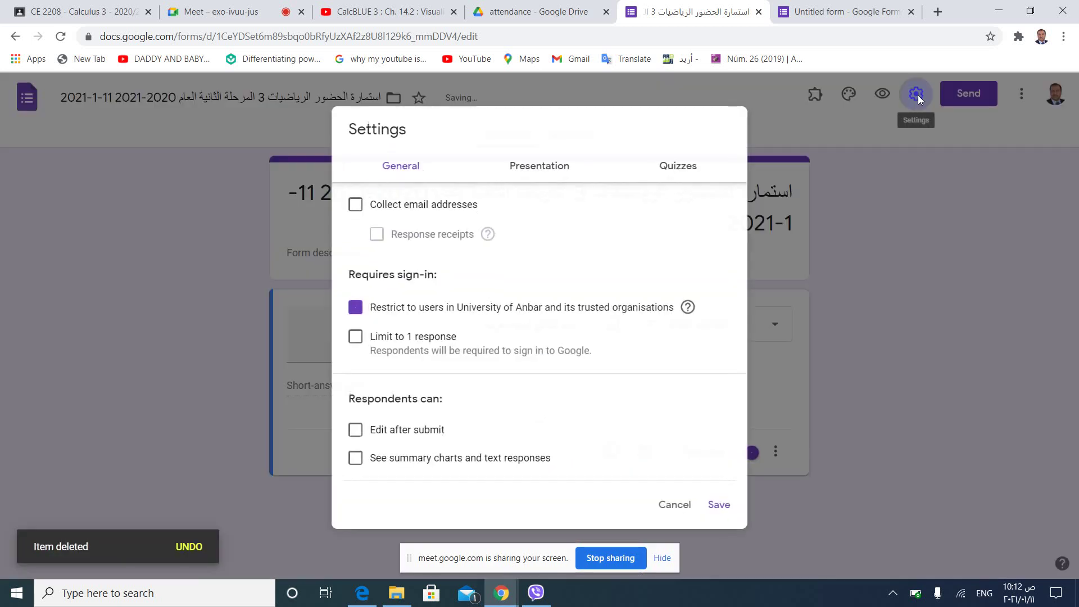
left_click(381, 207)
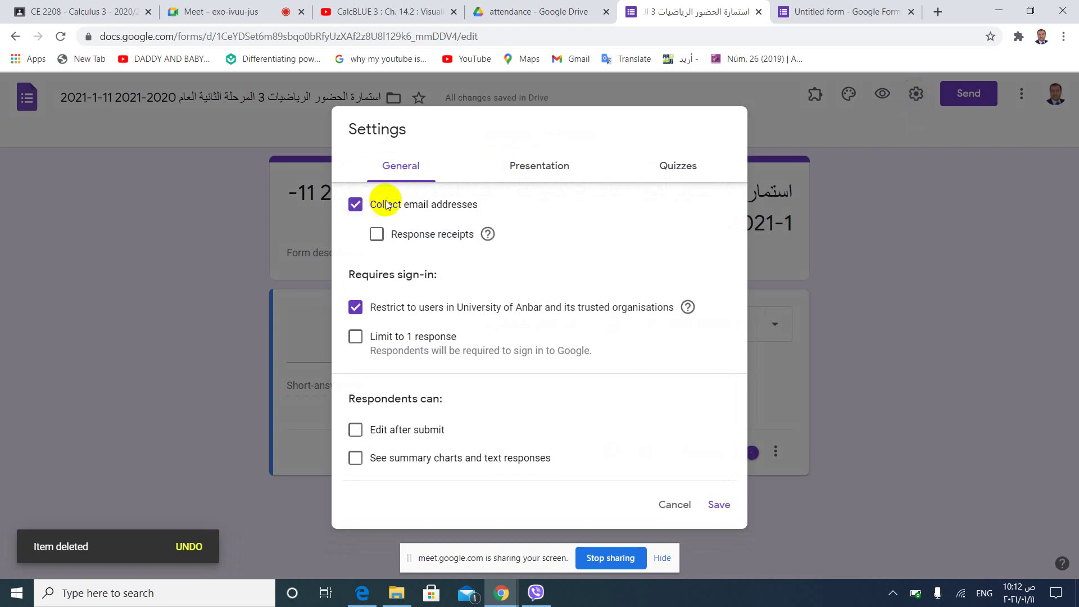
left_click(355, 337)
left_click(356, 308)
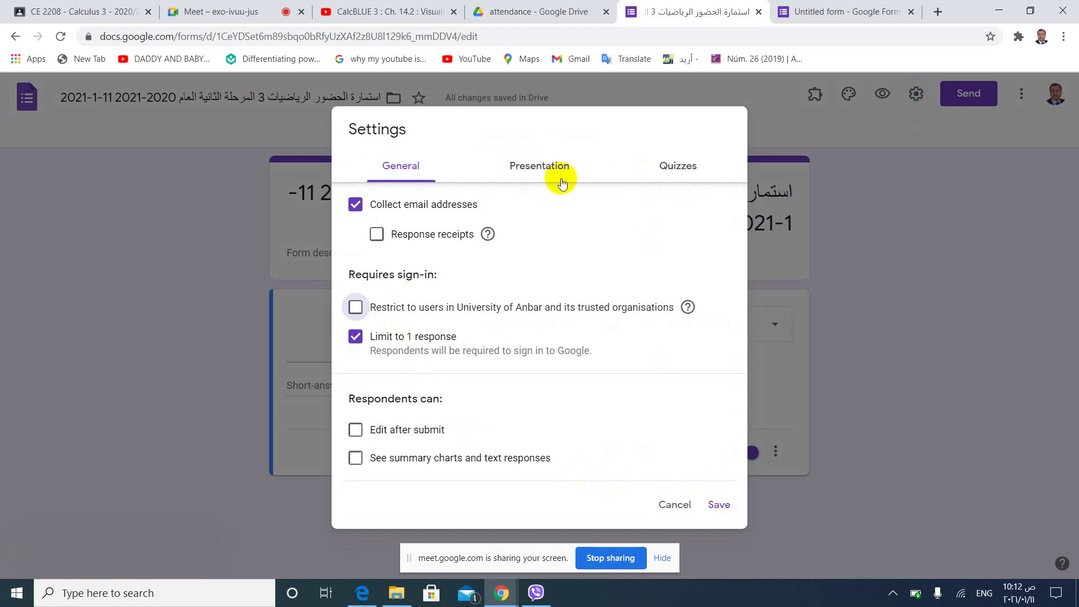
left_click(543, 169)
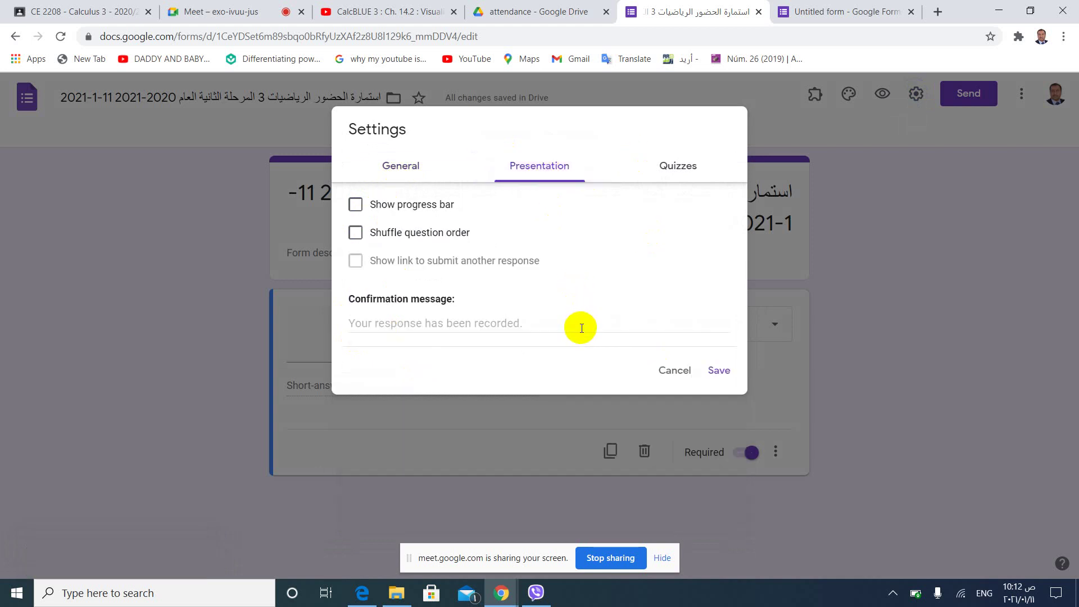
left_click_drag(411, 209, 353, 207)
Set the confirmation message to the Arabic 'شكرا..' and save the settings.
left_click(538, 318)
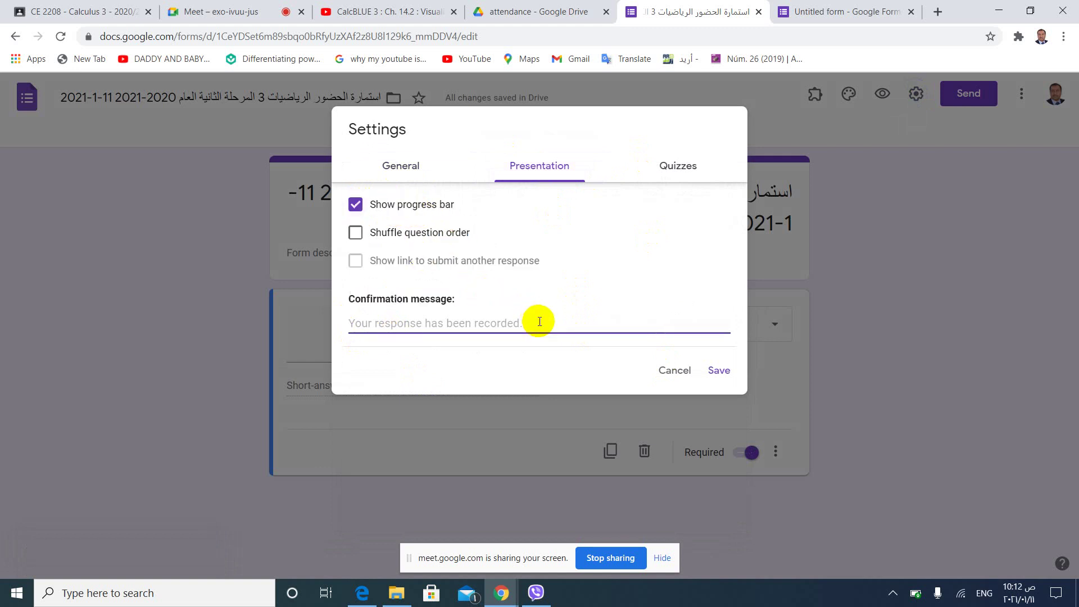
key("alt+shift")
type("ش")
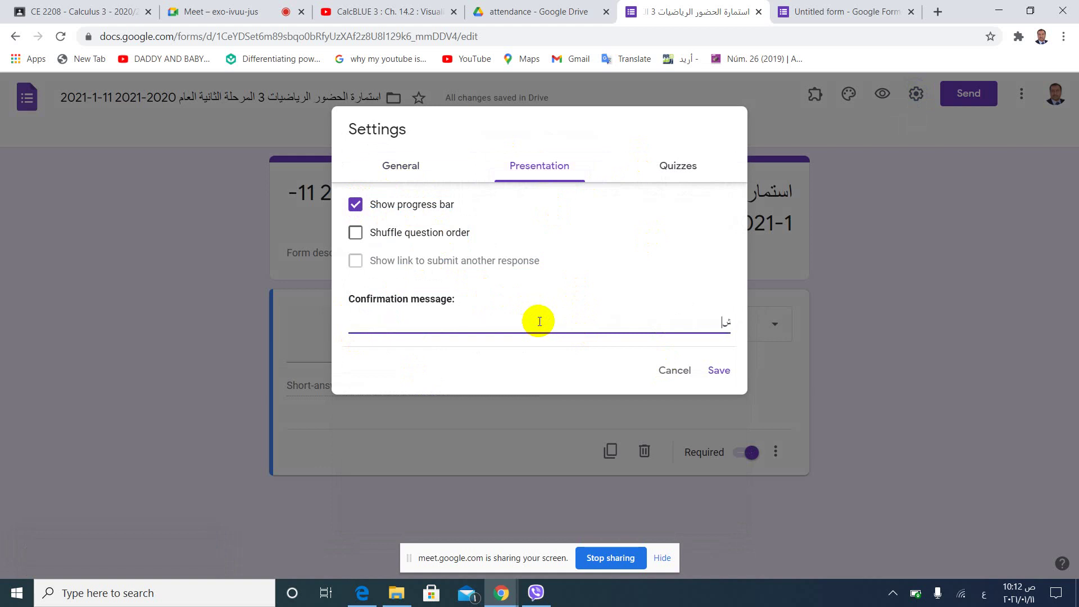
type("كرا.. تم الاستلام")
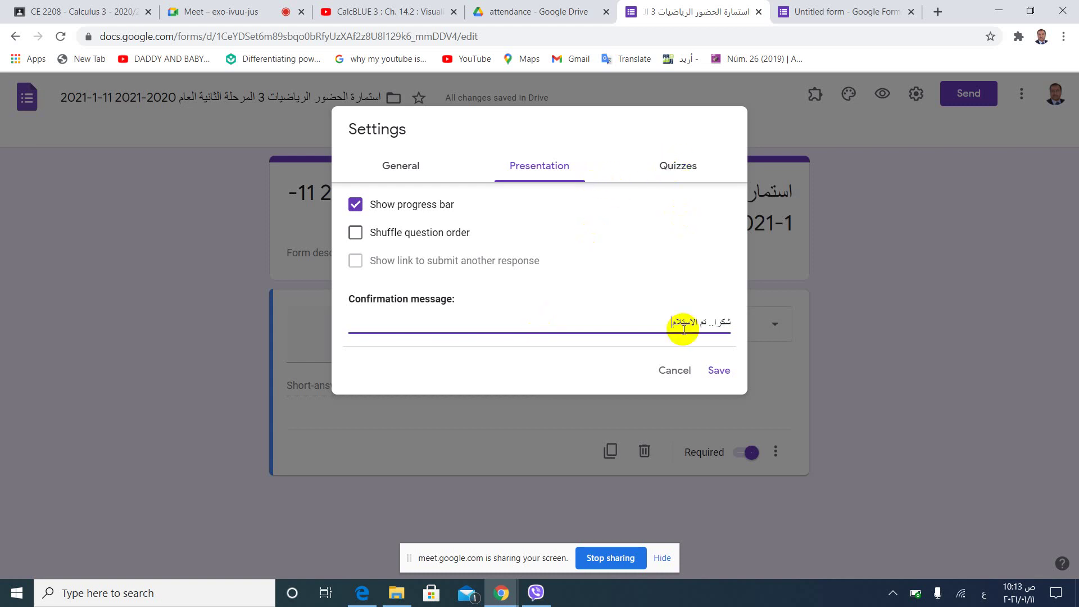
left_click(718, 370)
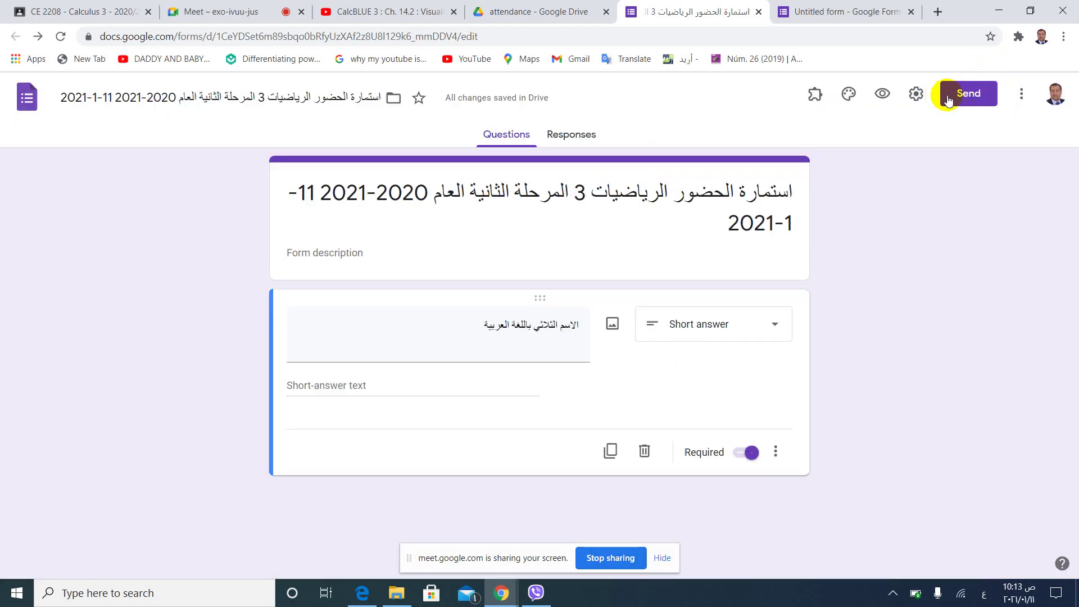
Get the form's shortened share link and copy it.
left_click(956, 95)
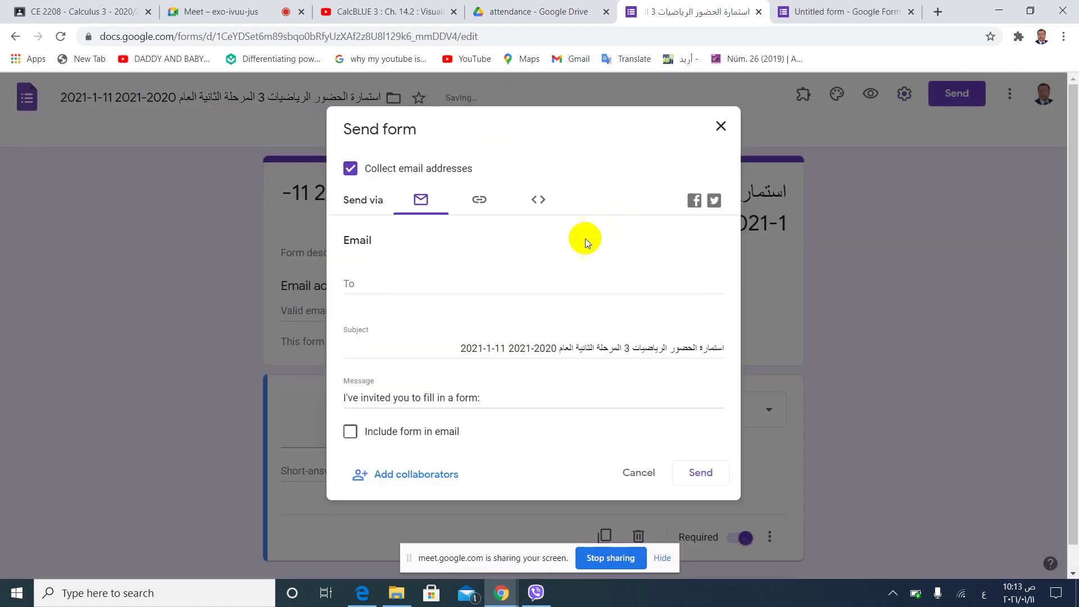
left_click(476, 203)
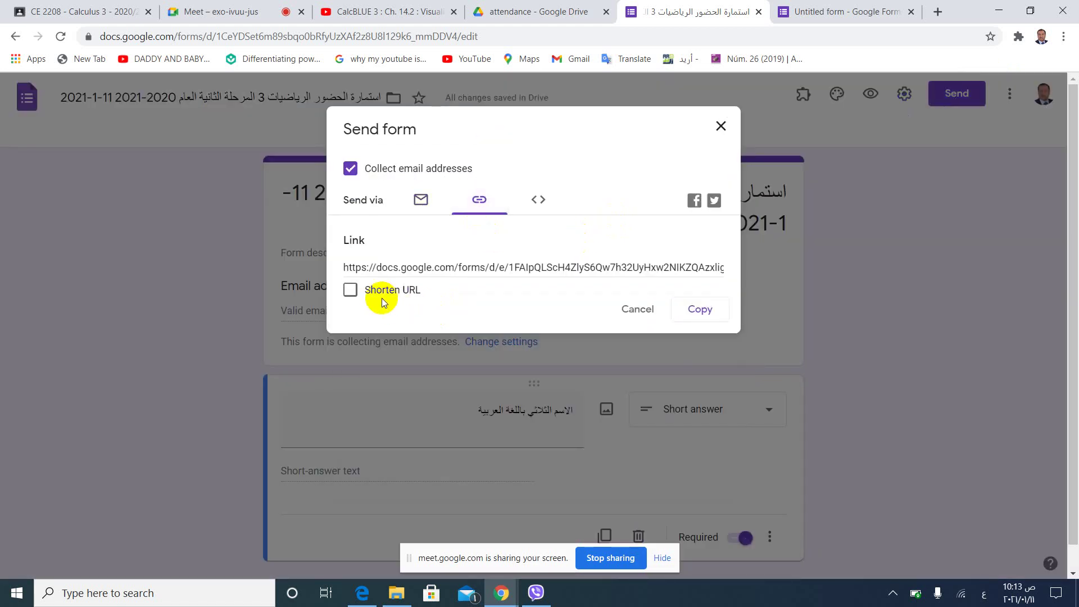
left_click(385, 297)
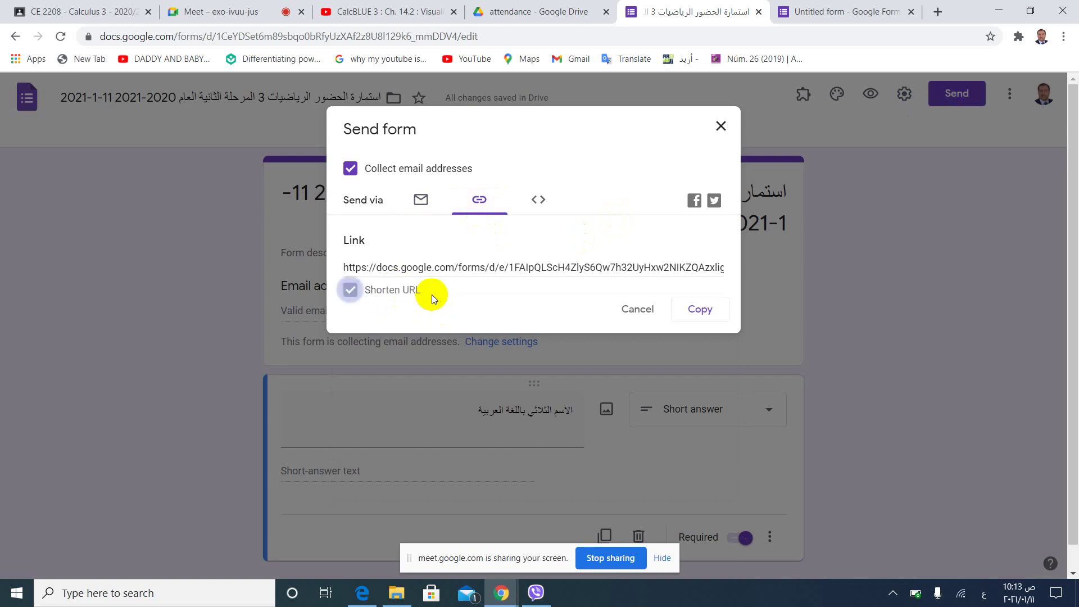
left_click(700, 310)
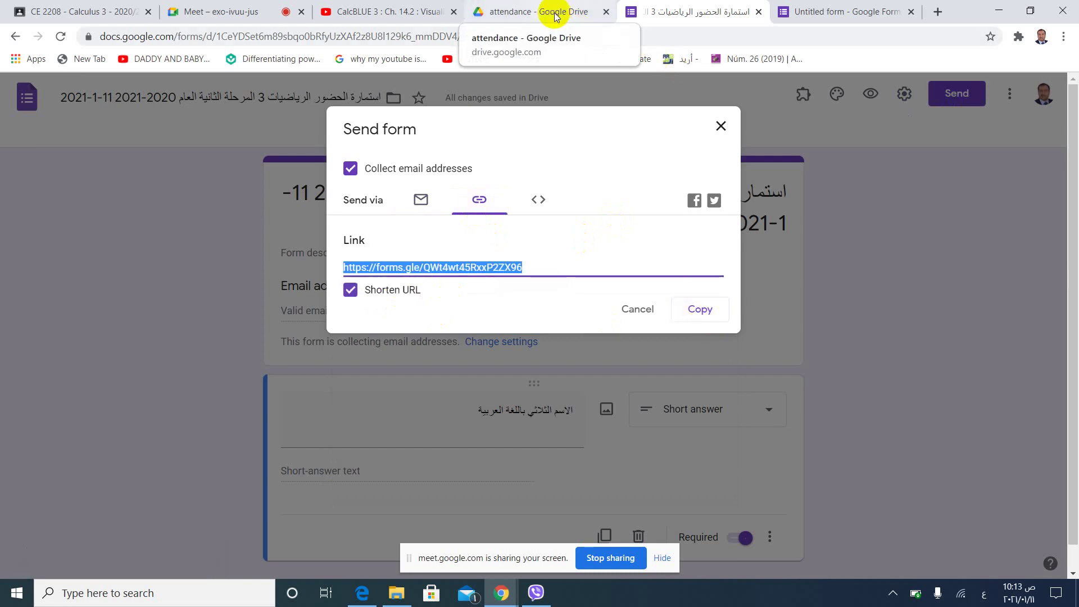
left_click(264, 13)
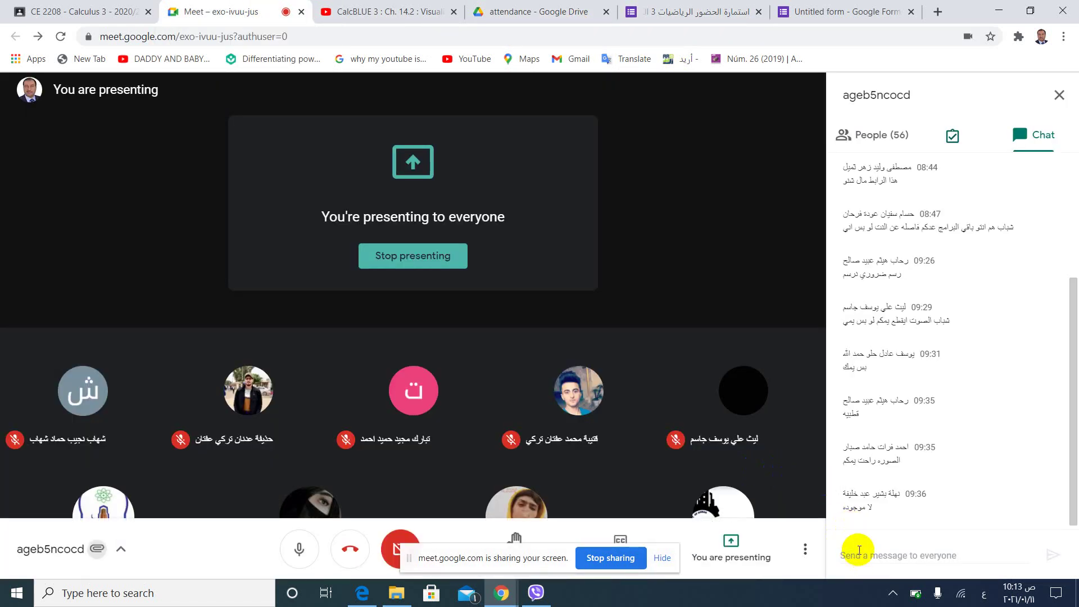
left_click(859, 551)
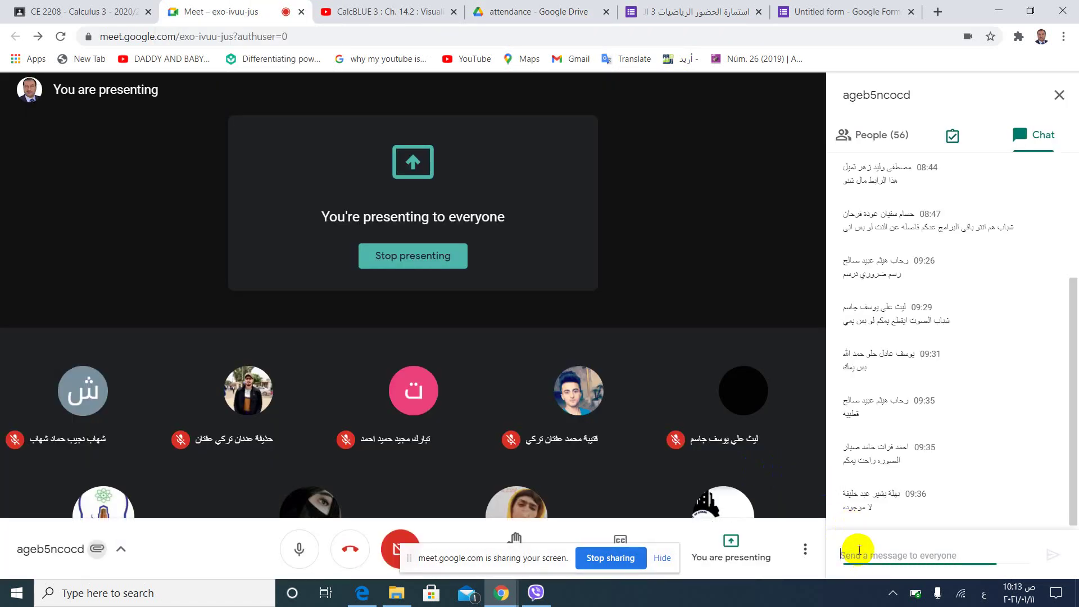
key("ctrl+v")
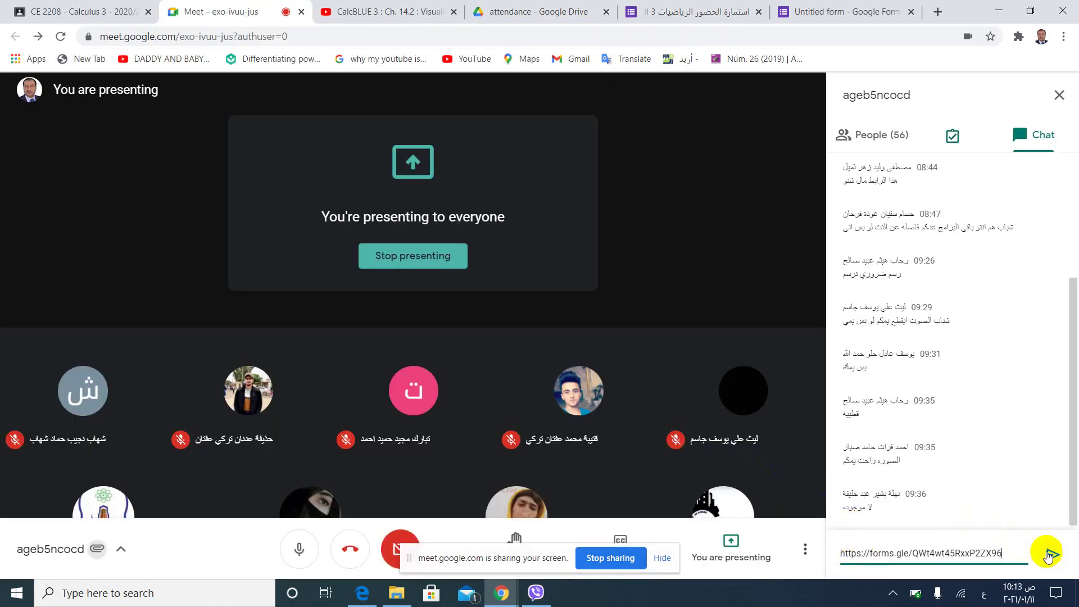
left_click(1053, 557)
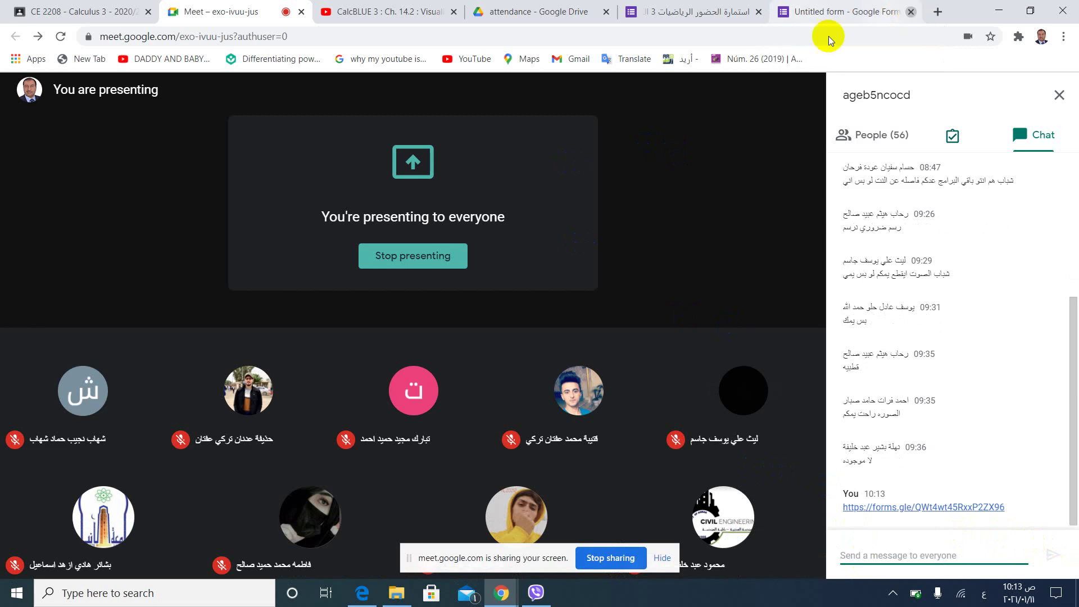
left_click(680, 20)
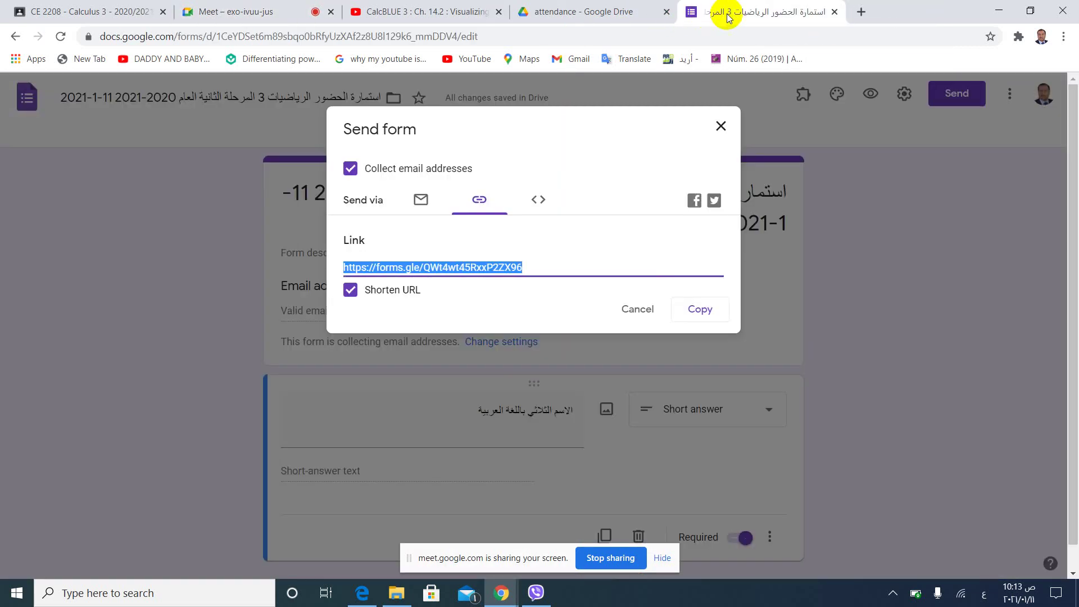
Dismiss the Send form dialog and return to the attendance folder in Drive.
left_click(723, 128)
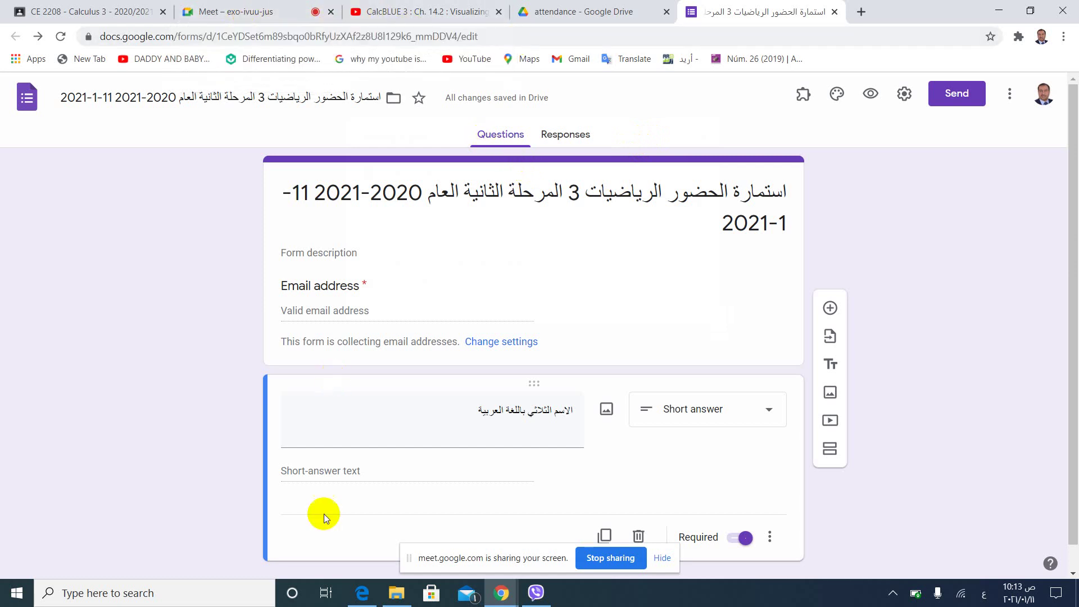
left_click(396, 593)
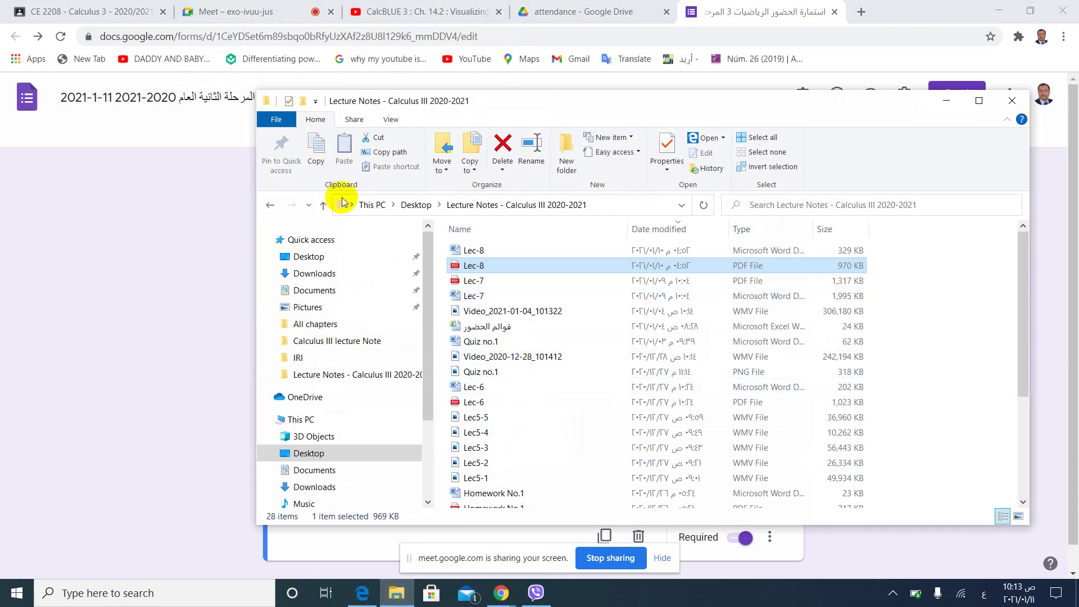
left_click(545, 8)
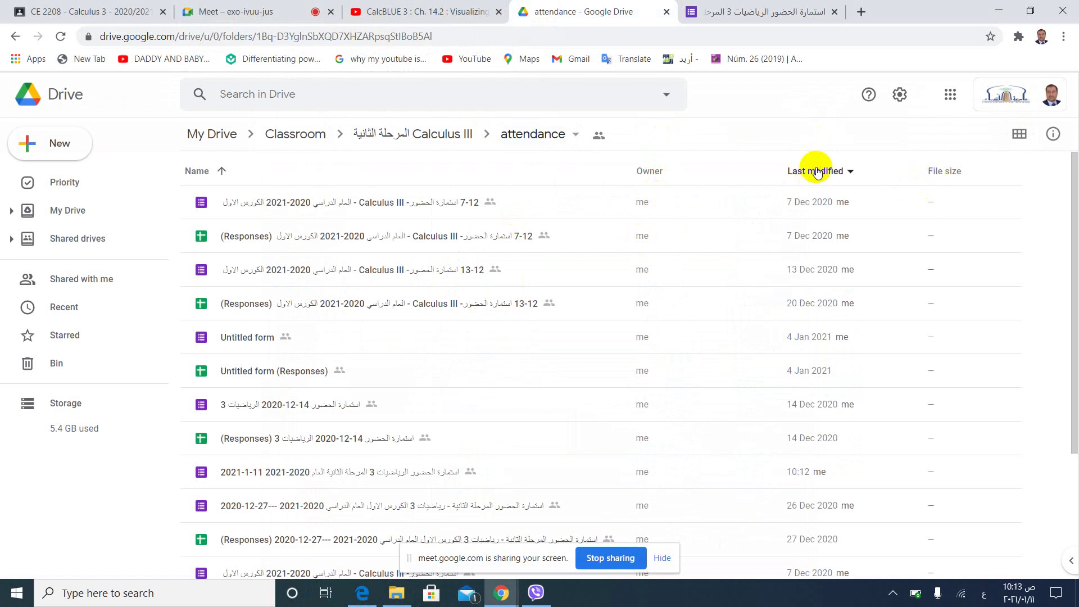
Sort the folder by last modified by me and open the Calculus III 2021-1-10 responses spreadsheet.
left_click(817, 172)
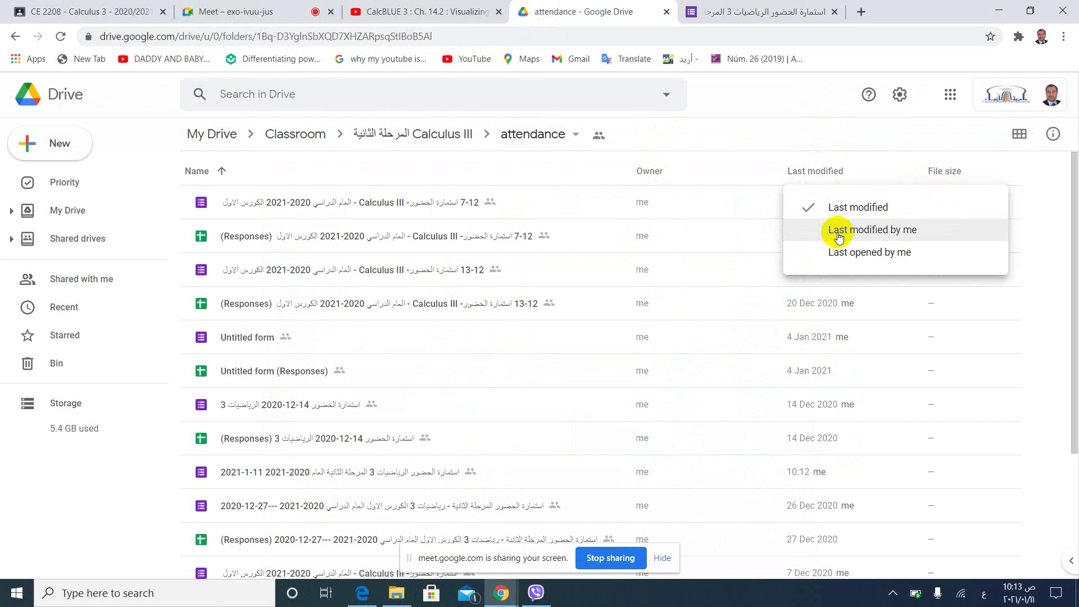
left_click(844, 235)
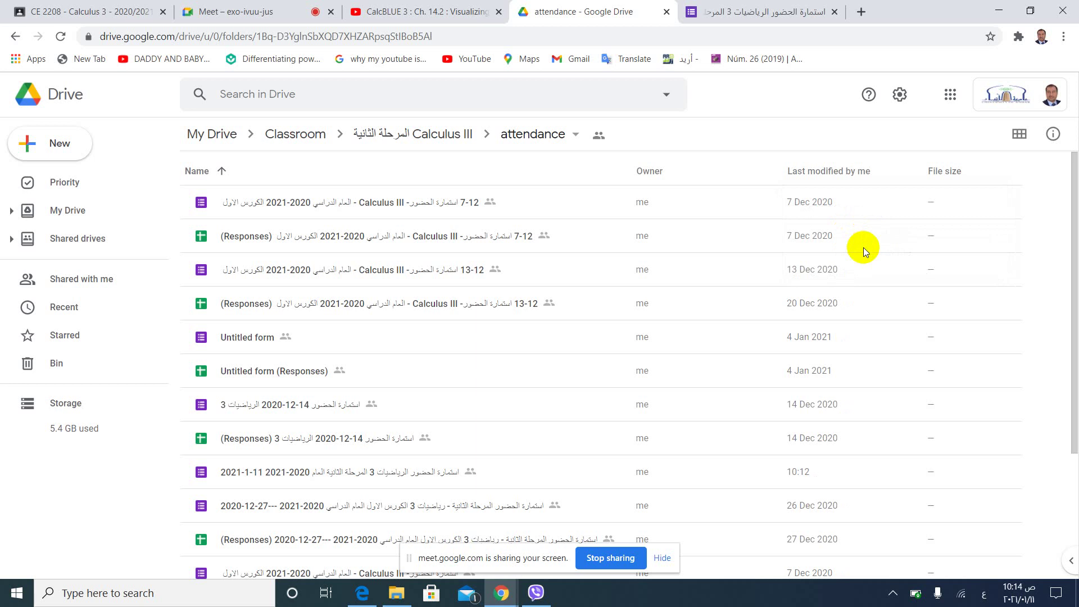
left_click_drag(1075, 194, 1075, 324)
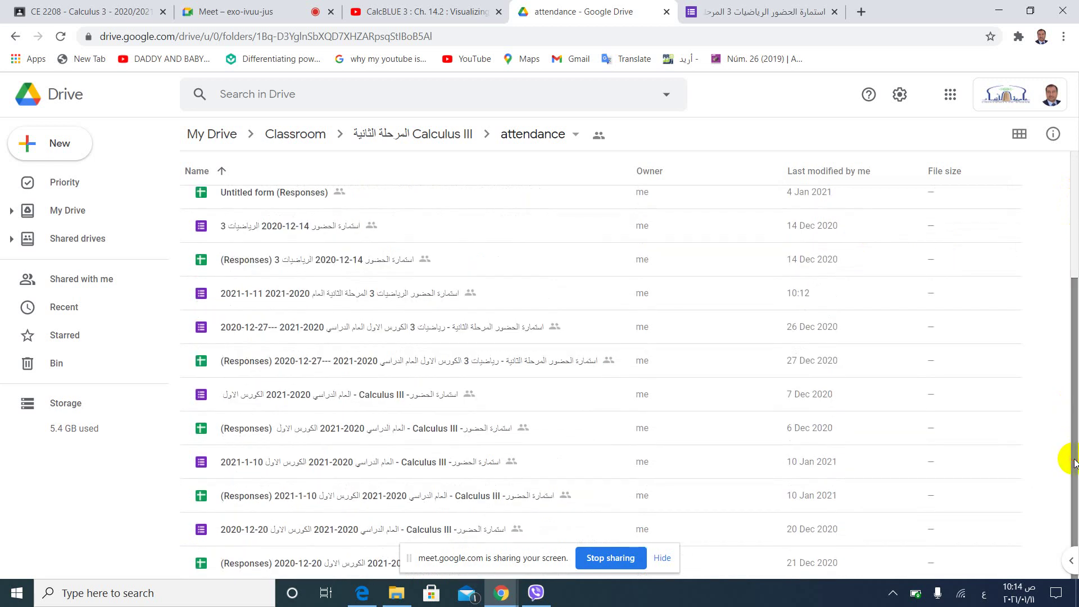
double_click(480, 497)
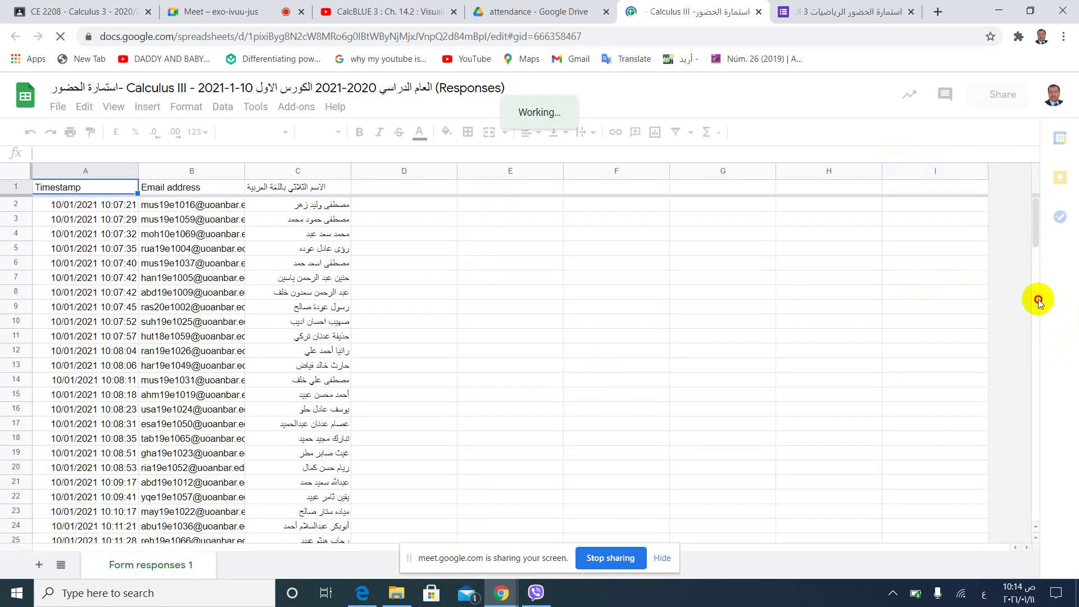
Review the four extra full names in rows 52–55, then return to the Drive attendance folder.
scroll(1035, 284, "down", 12)
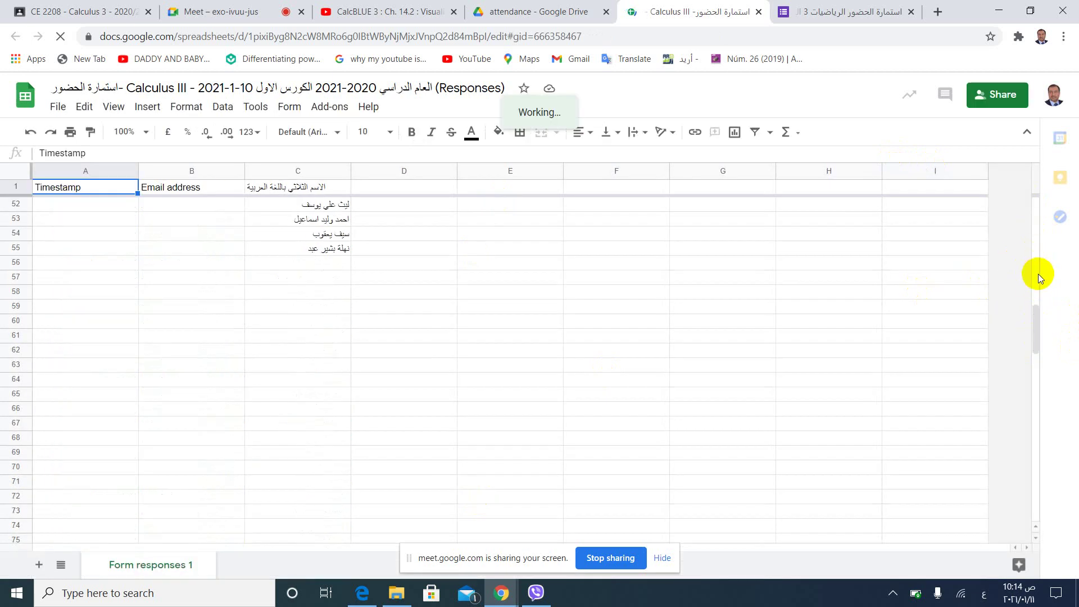
scroll(1035, 331, "up", 4)
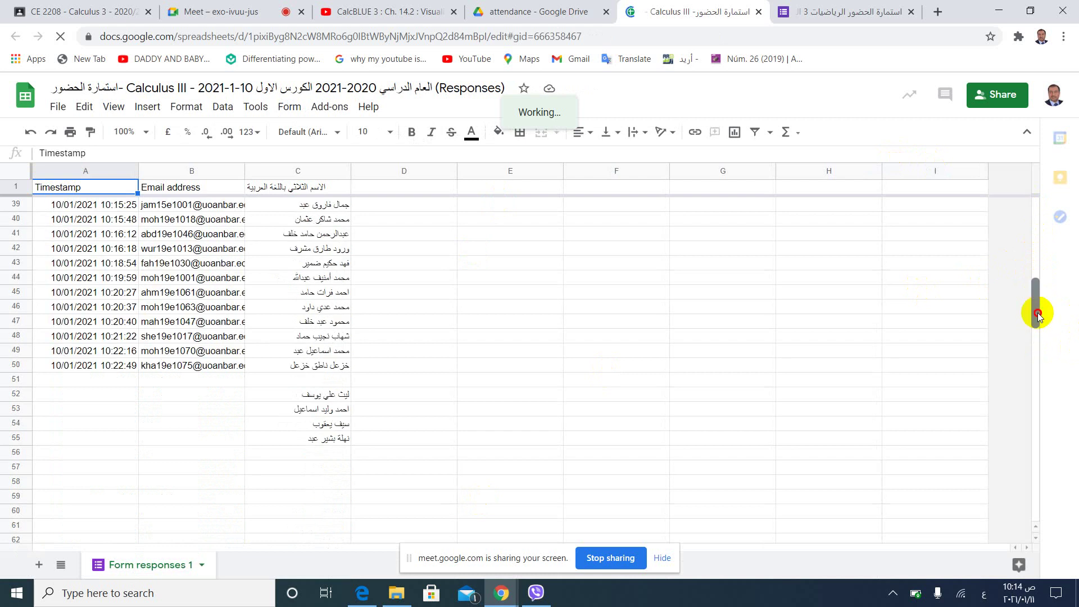
scroll(1037, 312, "down", 1)
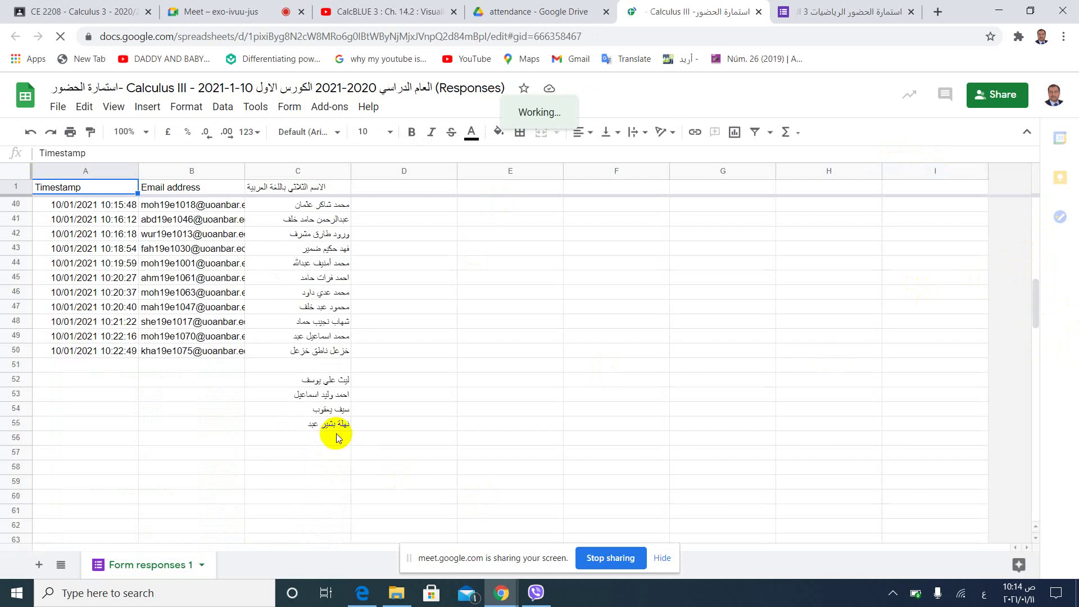
double_click(341, 438)
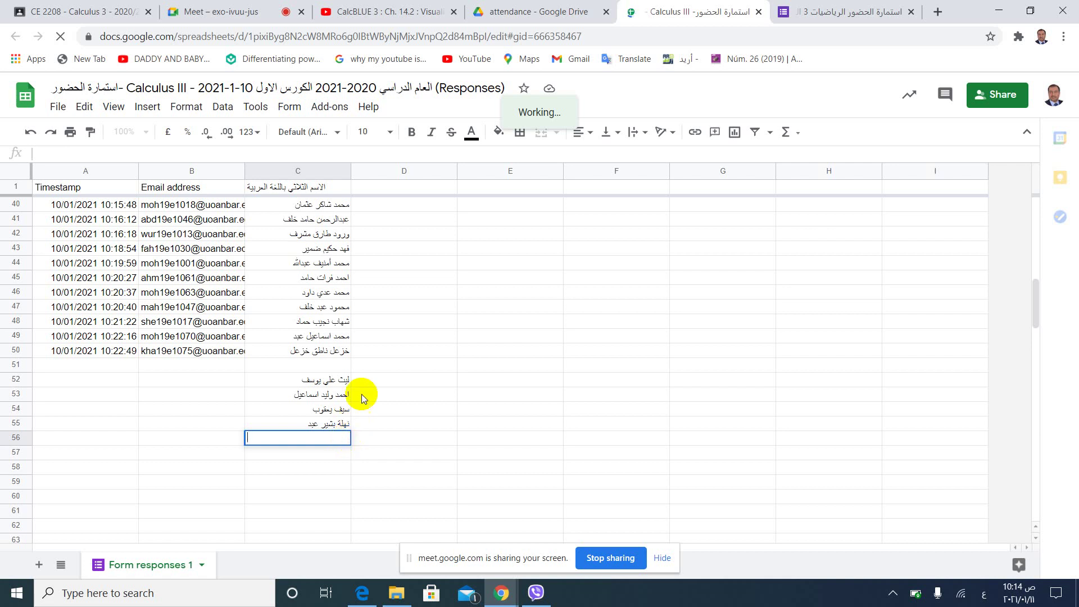
left_click(550, 12)
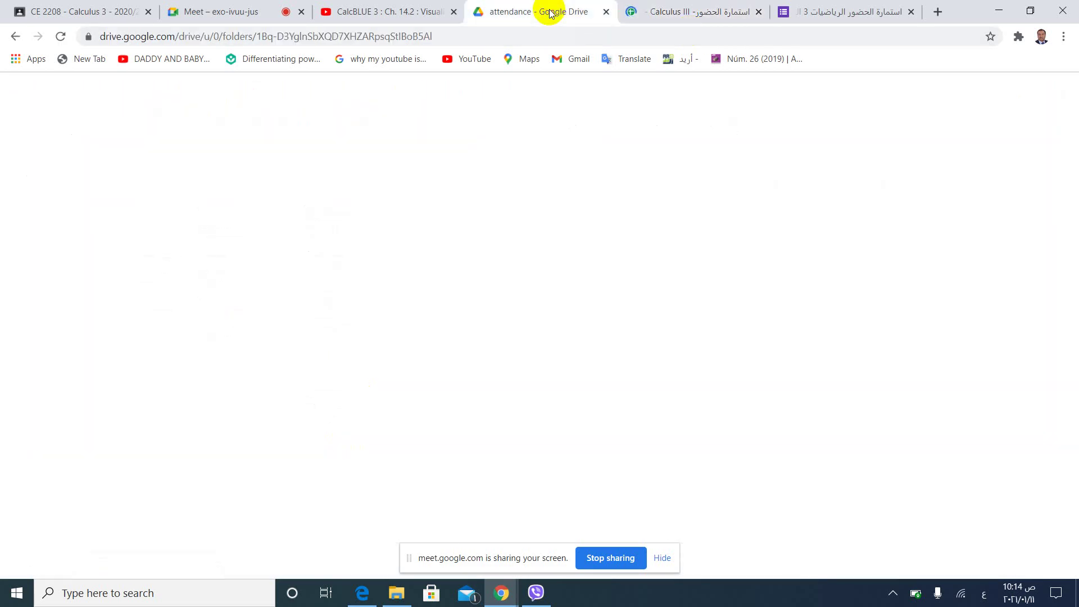
Enter two missing students' full names in cells C56 and C51 of the Calculus III responses sheet.
left_click(719, 16)
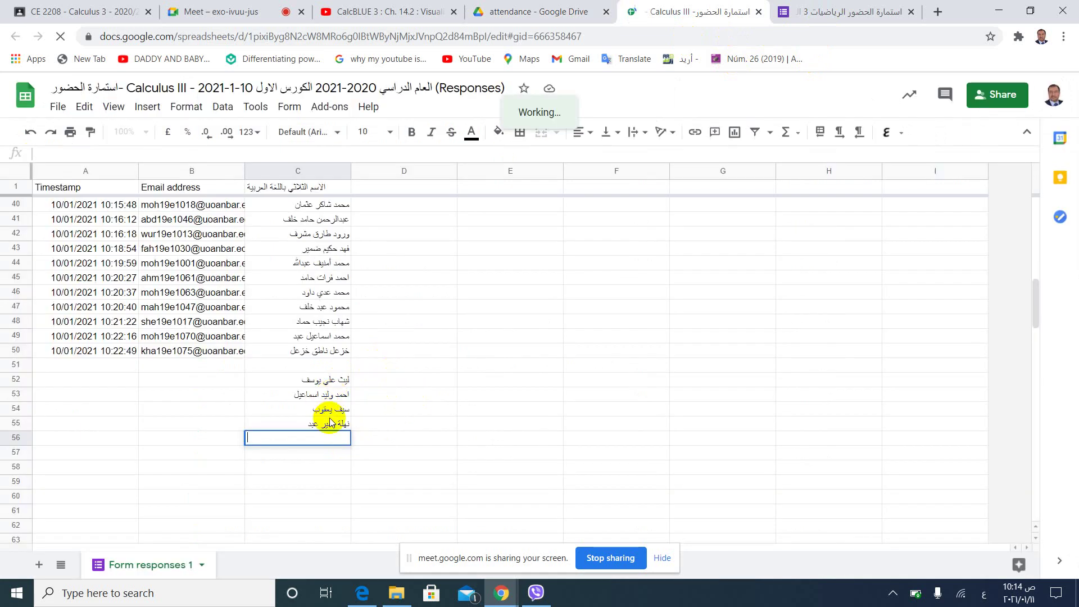
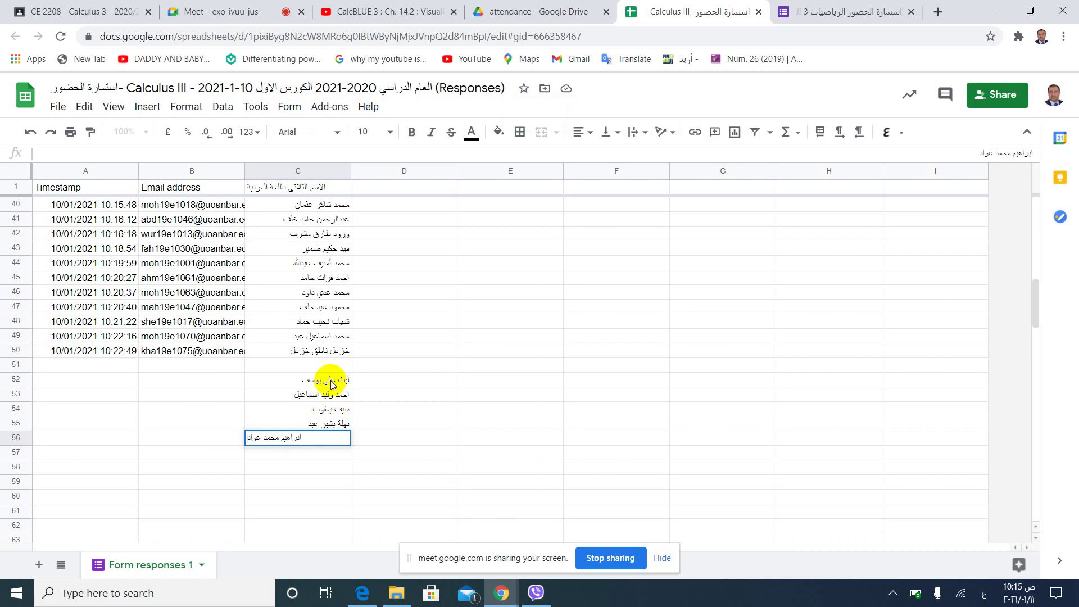
double_click(337, 366)
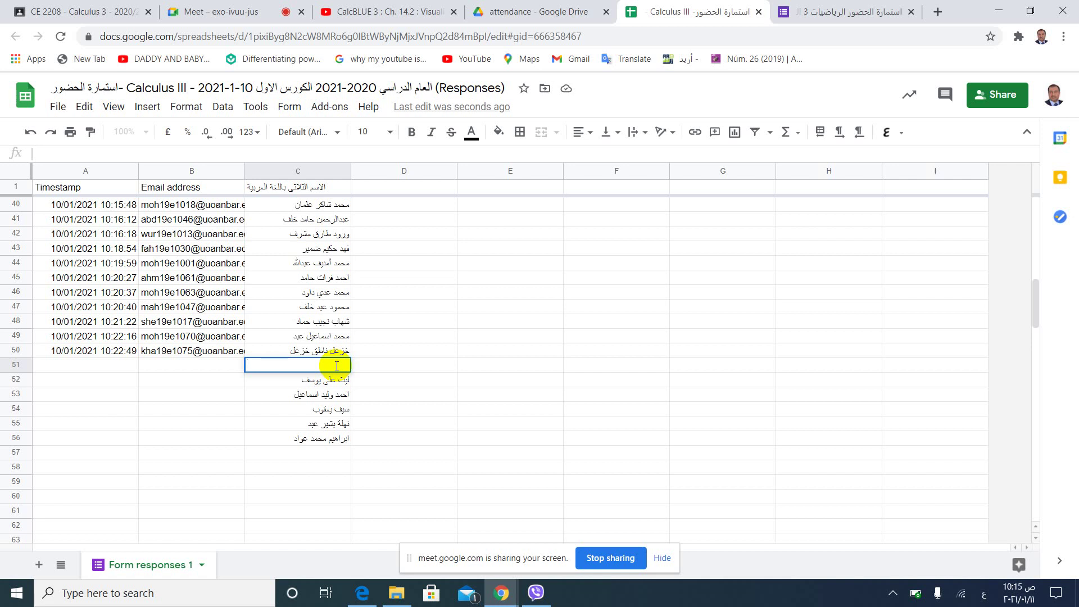
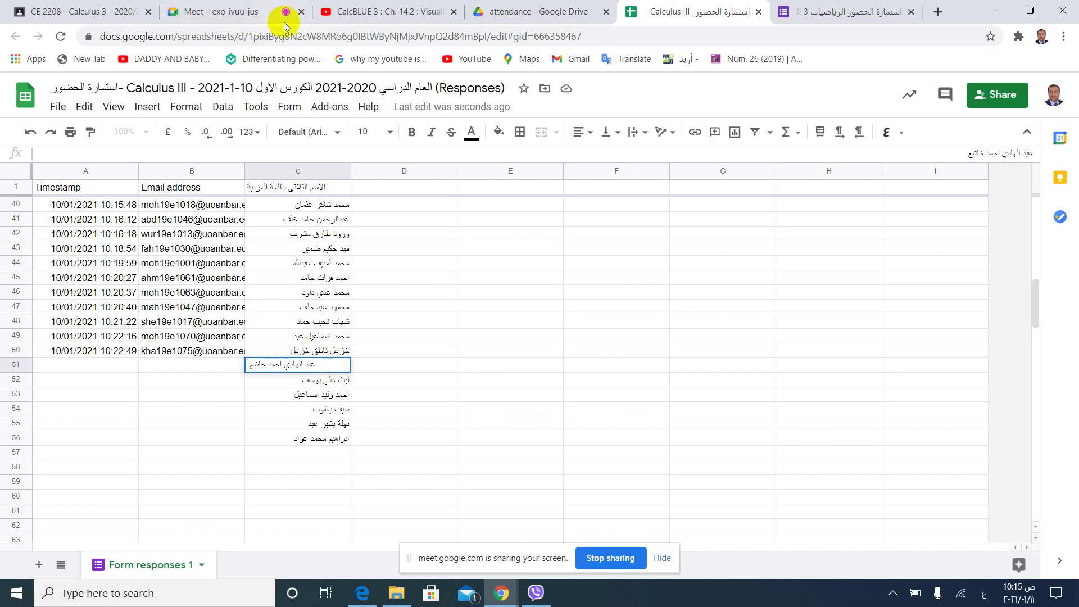
Review the 70-student roster on the Calculus 3 People page, then return to Drive's attendance folder.
left_click(39, 11)
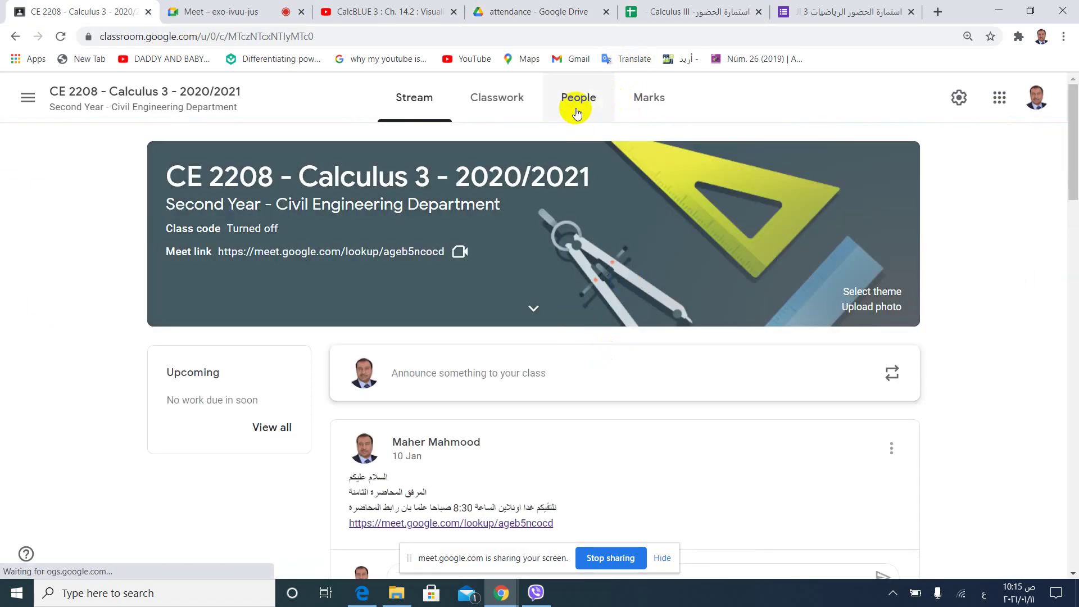
left_click(578, 100)
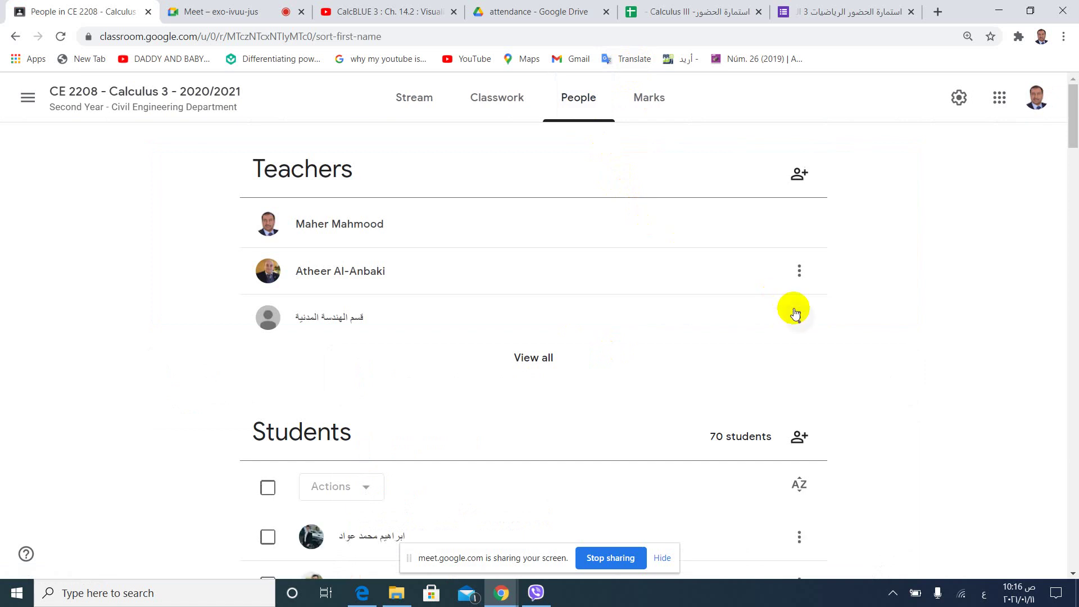
scroll(795, 312, "down", 7)
scroll(793, 308, "down", 1)
scroll(793, 308, "up", 1)
scroll(793, 308, "down", 1)
scroll(793, 308, "down", 5)
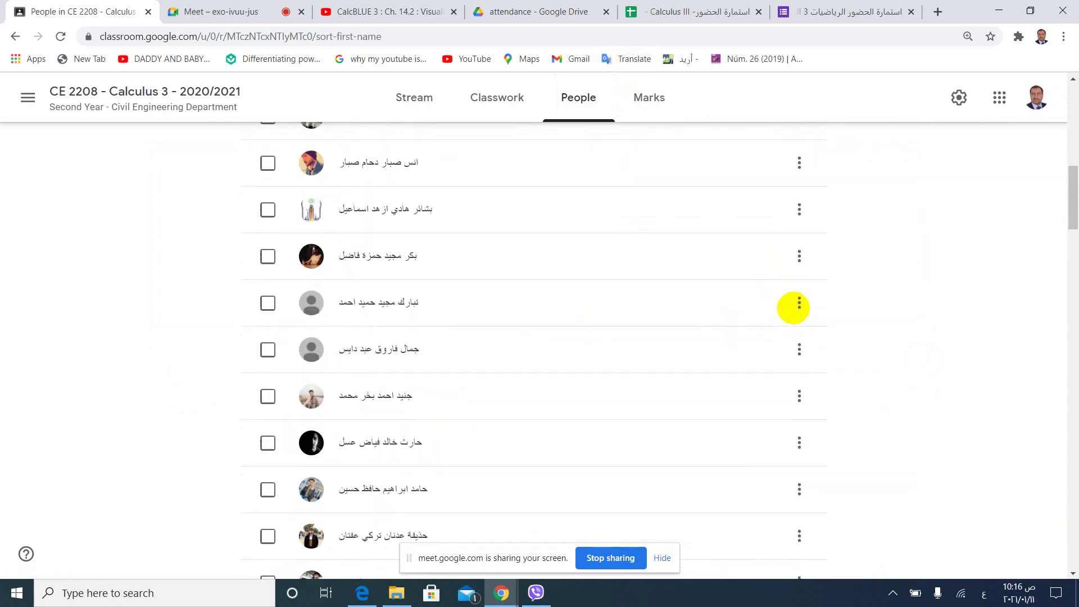
scroll(794, 308, "down", 18)
scroll(793, 308, "down", 20)
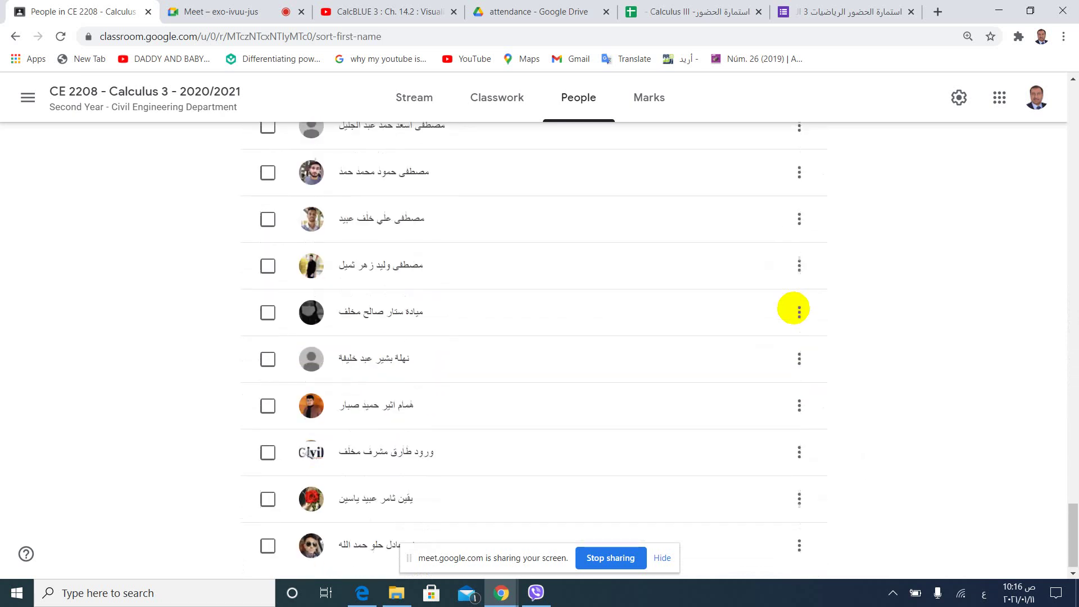
scroll(794, 308, "down", 1)
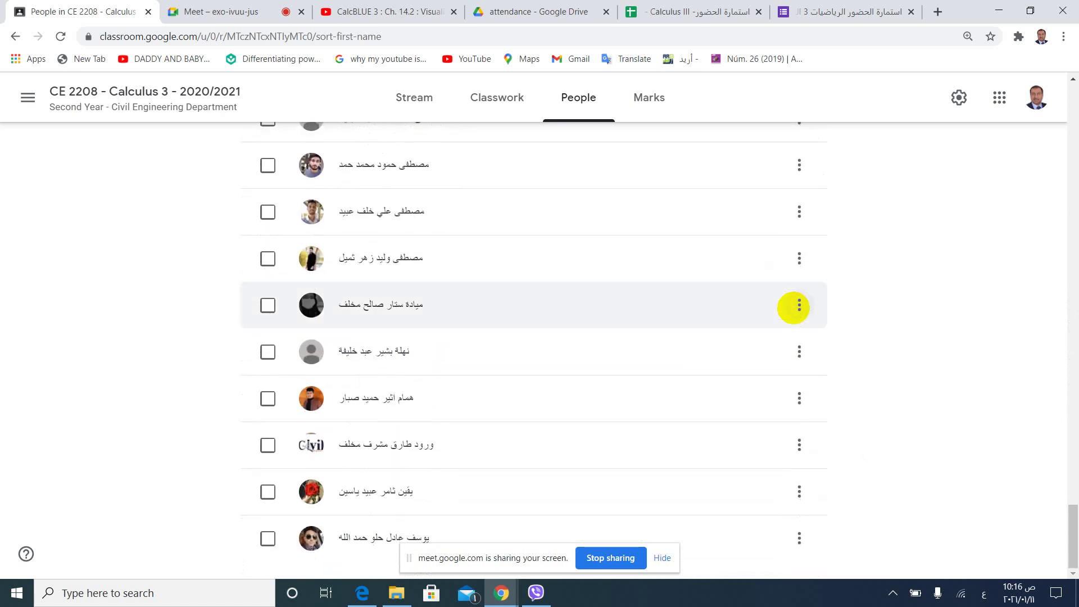
scroll(793, 308, "up", 5, "ctrl")
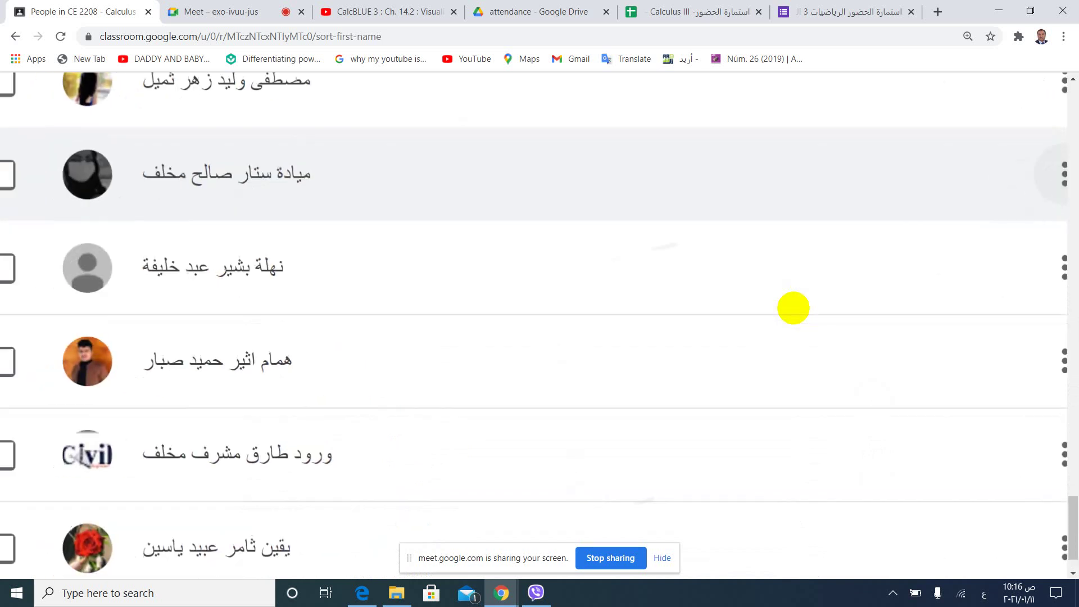
scroll(793, 308, "down", 1, "ctrl")
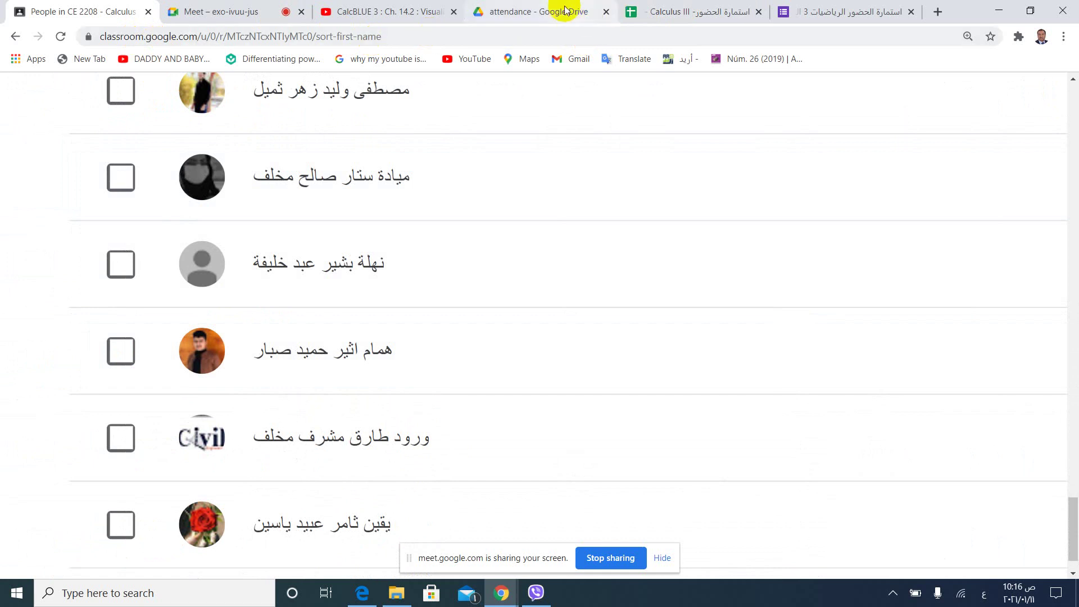
left_click(529, 17)
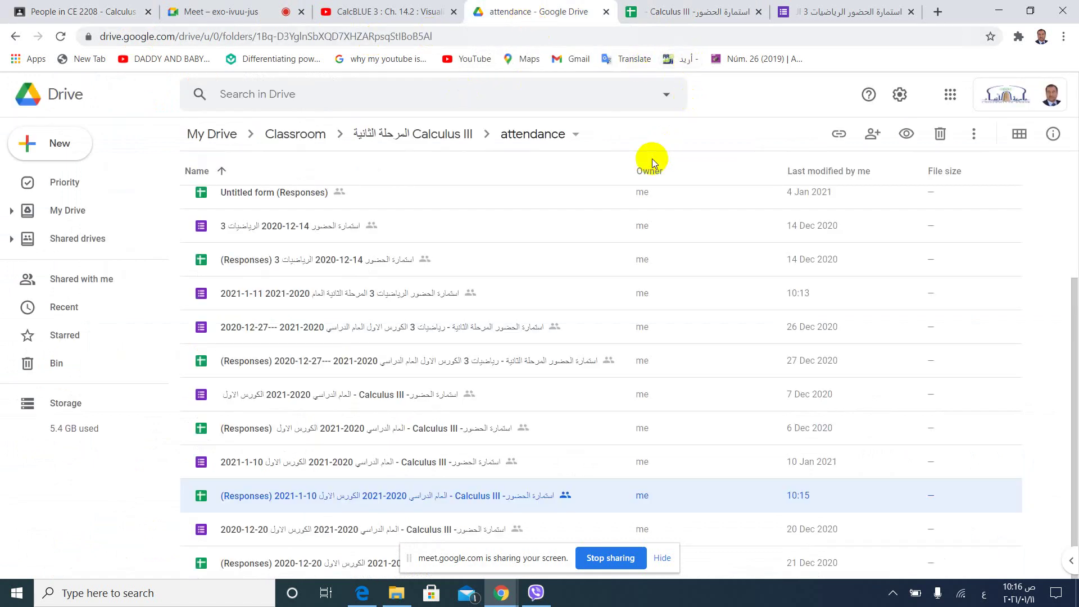
Close the Calculus III responses spreadsheet, leaving the 11-1-2021 attendance form open, and show hidden tray icons.
left_click(836, 16)
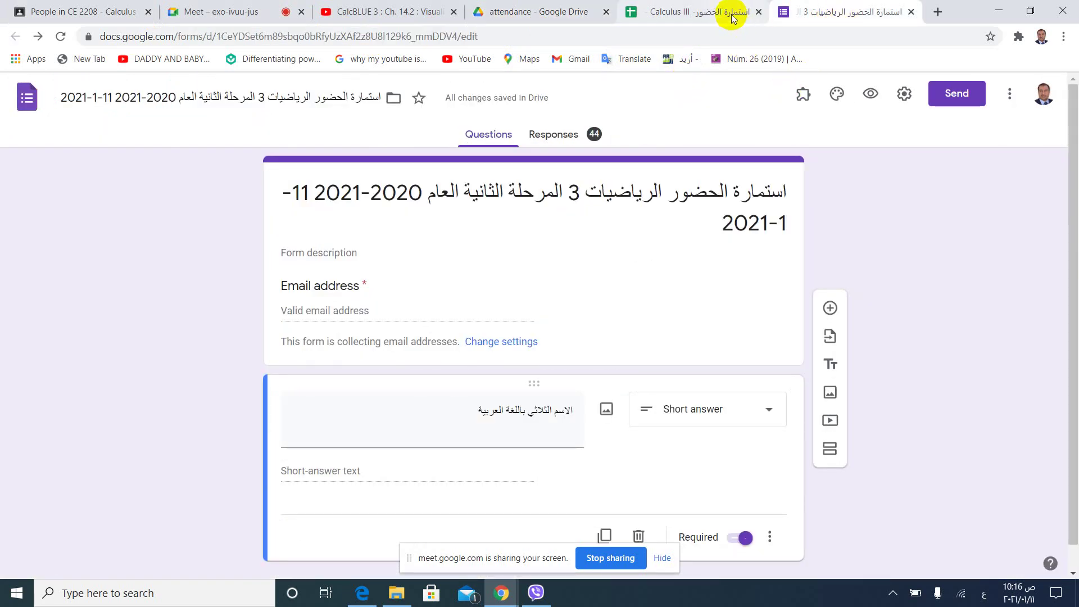
left_click(730, 16)
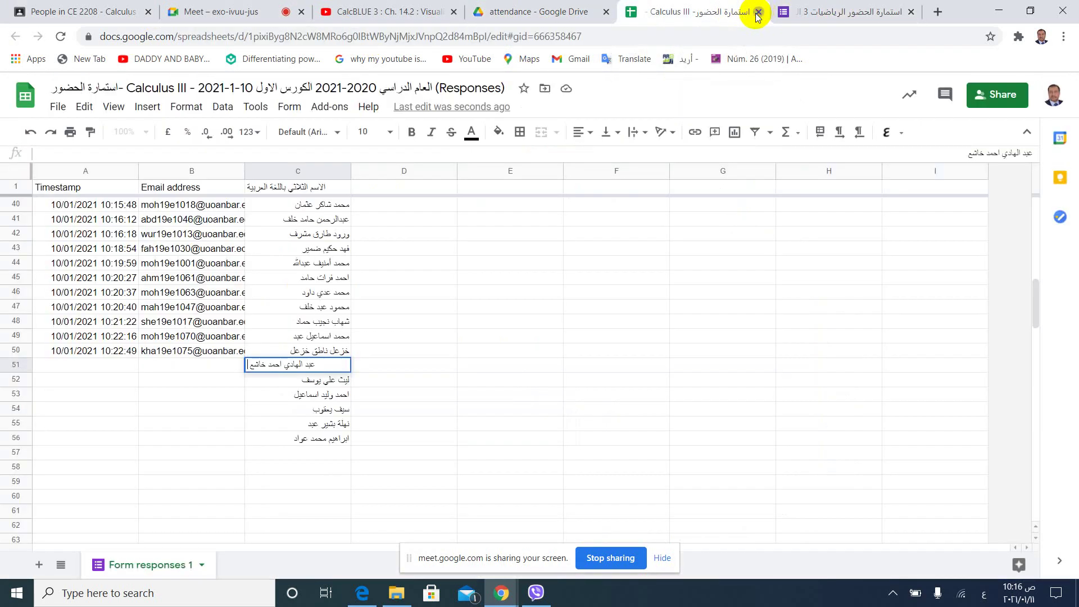
left_click(759, 12)
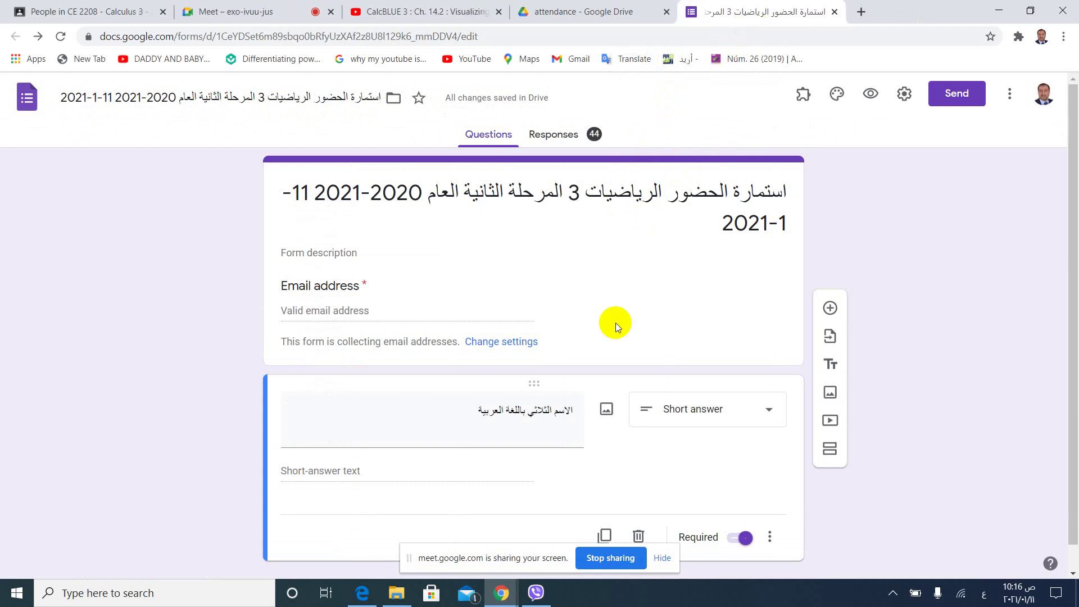
left_click(892, 593)
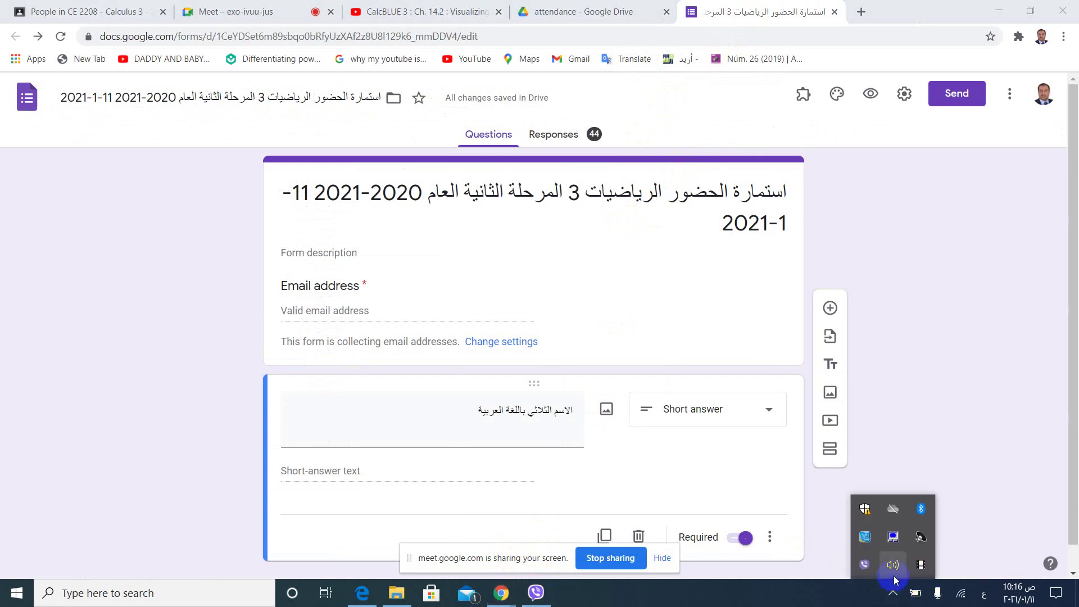